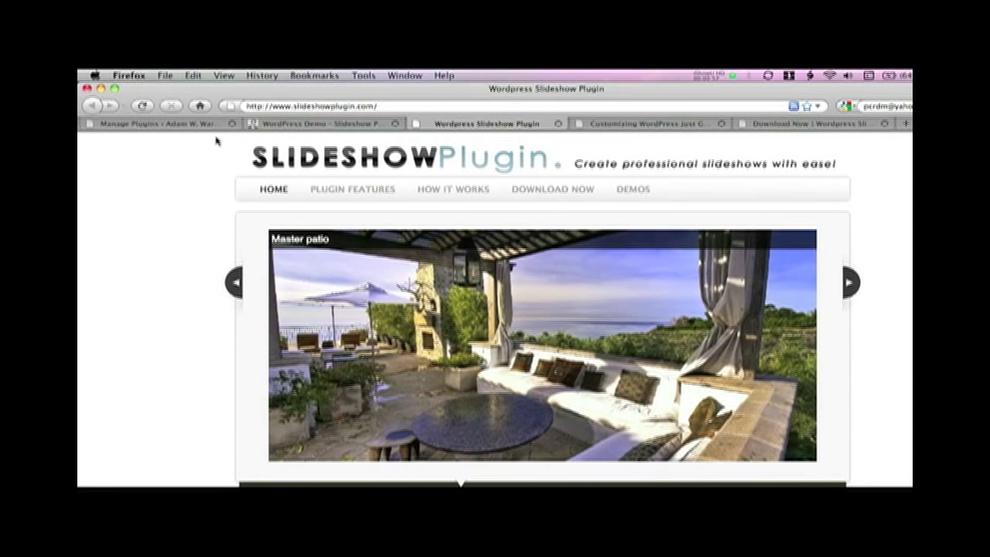
- Switch to the site's plugin management page and locate the Slideshow plugin entry in the list
{"action": "left_click", "coordinate": [206, 128]}
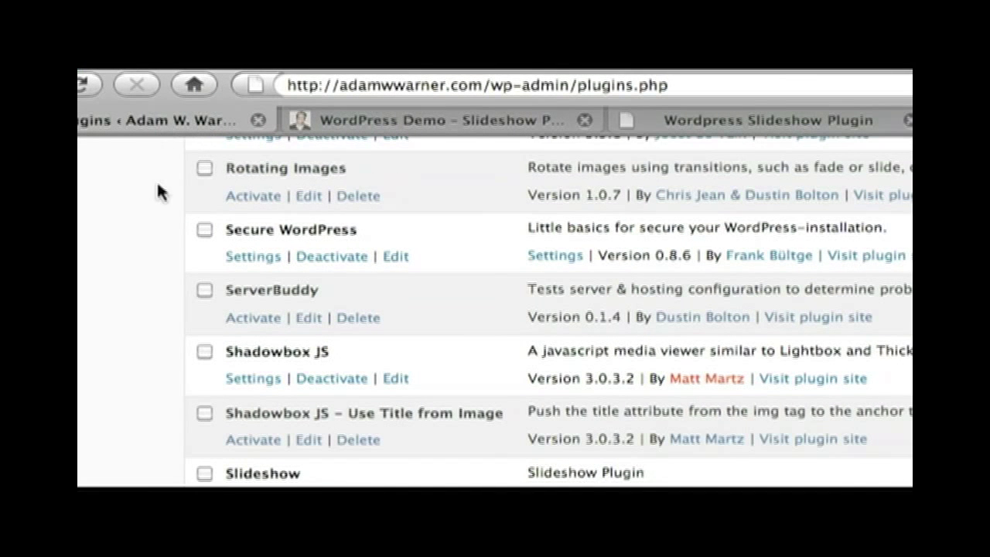
{"action": "scroll", "coordinate": [172, 276], "scroll_direction": "down", "scroll_amount": 5}
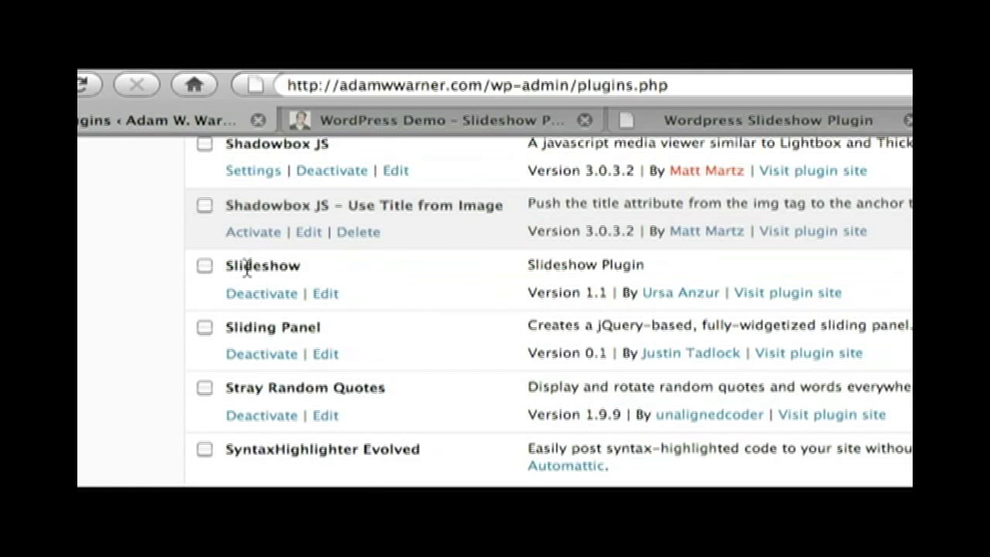
{"action": "left_click_drag", "start_coordinate": [226, 271], "coordinate": [367, 271]}
{"action": "left_click_drag", "start_coordinate": [529, 266], "coordinate": [637, 270]}
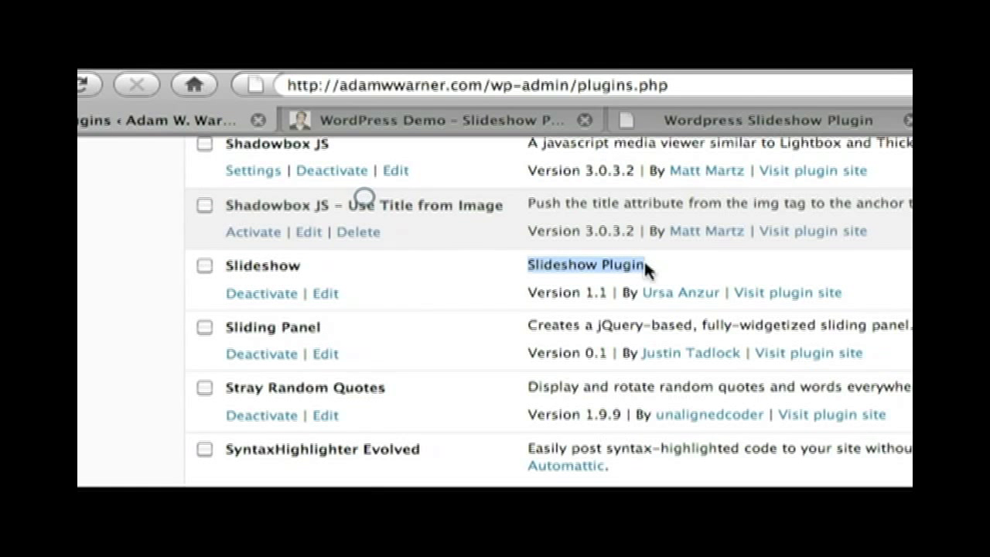
{"action": "left_click", "coordinate": [605, 290]}
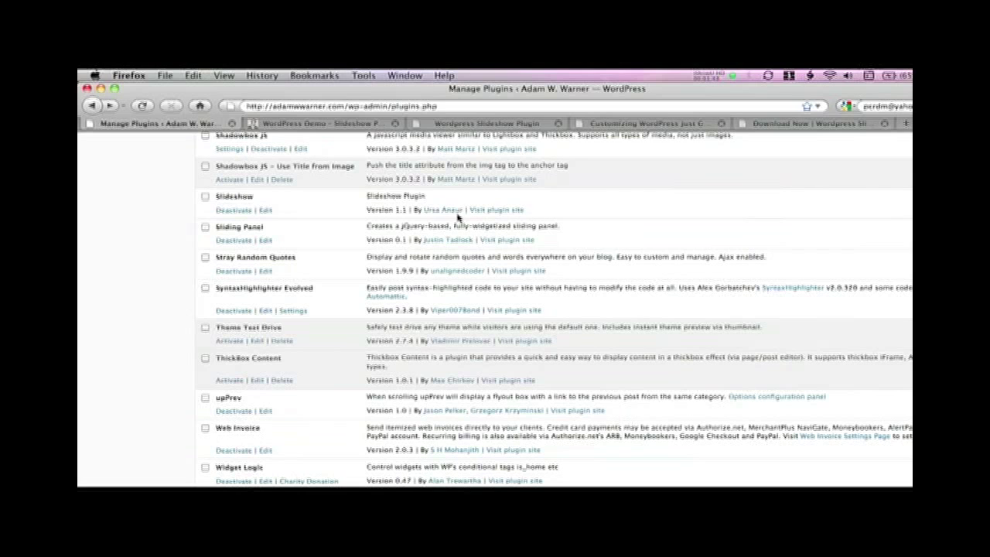
- Open the Slideshow plugin's album management page in the WordPress admin
{"action": "scroll", "coordinate": [350, 231], "scroll_direction": "up", "scroll_amount": 1}
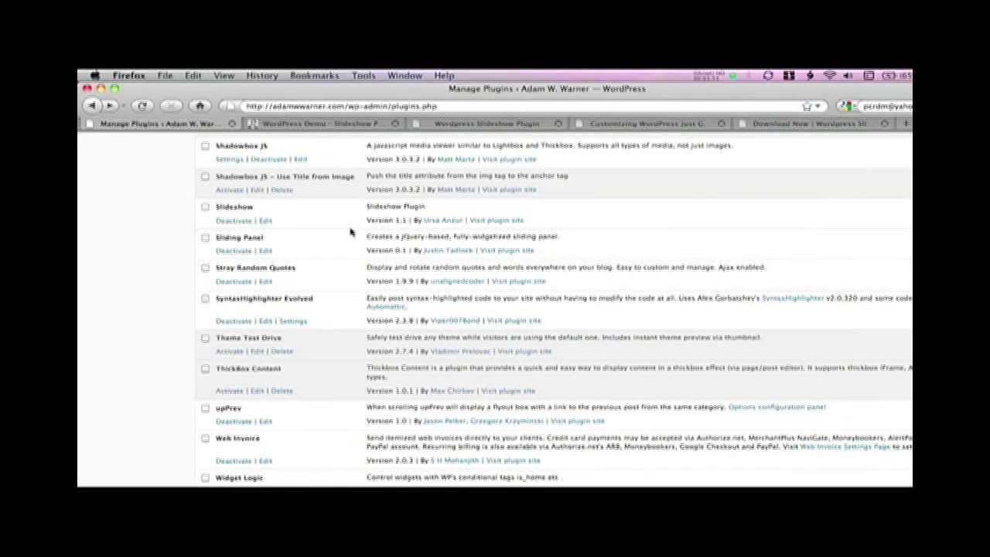
{"action": "scroll", "coordinate": [350, 231], "scroll_direction": "up", "scroll_amount": 5}
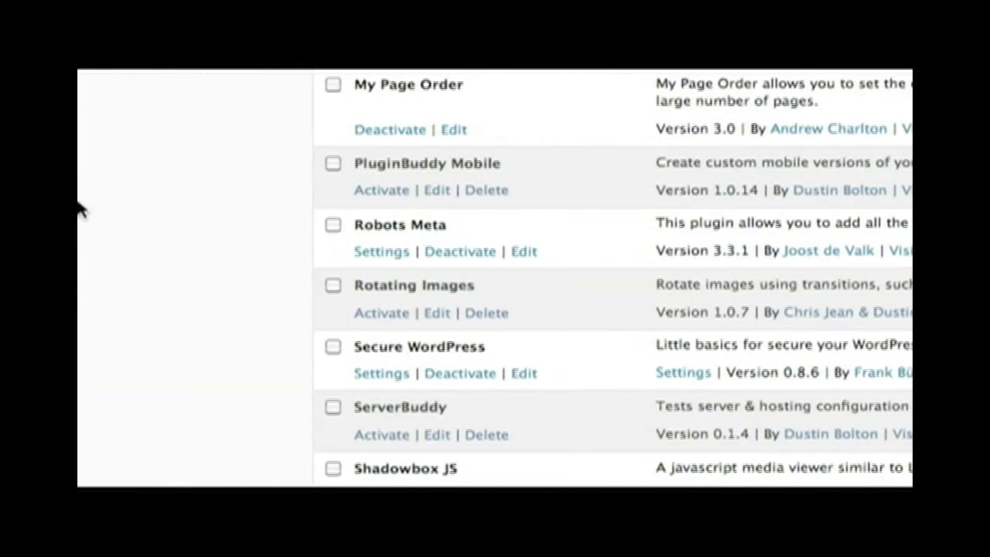
{"action": "scroll", "coordinate": [76, 219], "scroll_direction": "up", "scroll_amount": 3}
{"action": "scroll", "coordinate": [78, 209], "scroll_direction": "up", "scroll_amount": 5}
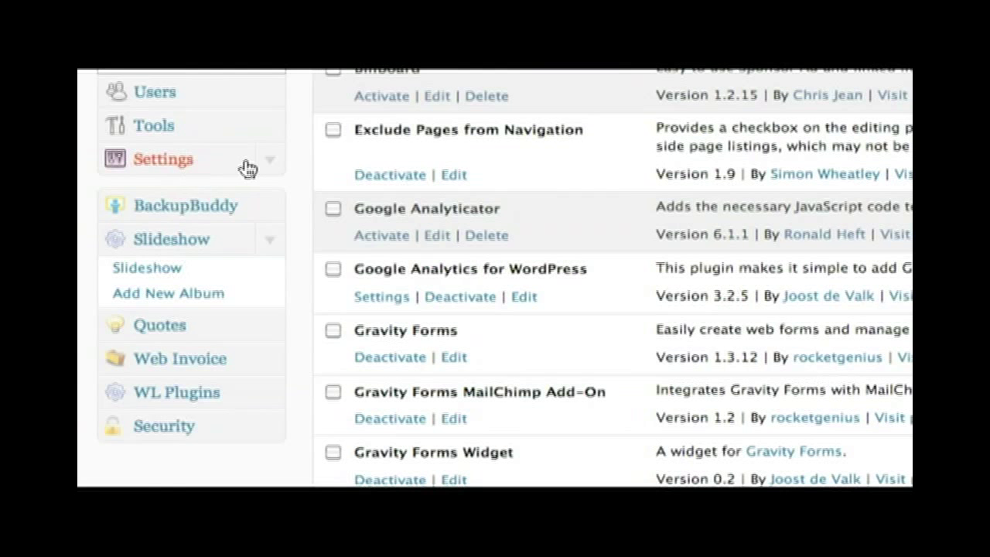
{"action": "left_click", "coordinate": [271, 159]}
{"action": "left_click", "coordinate": [272, 153]}
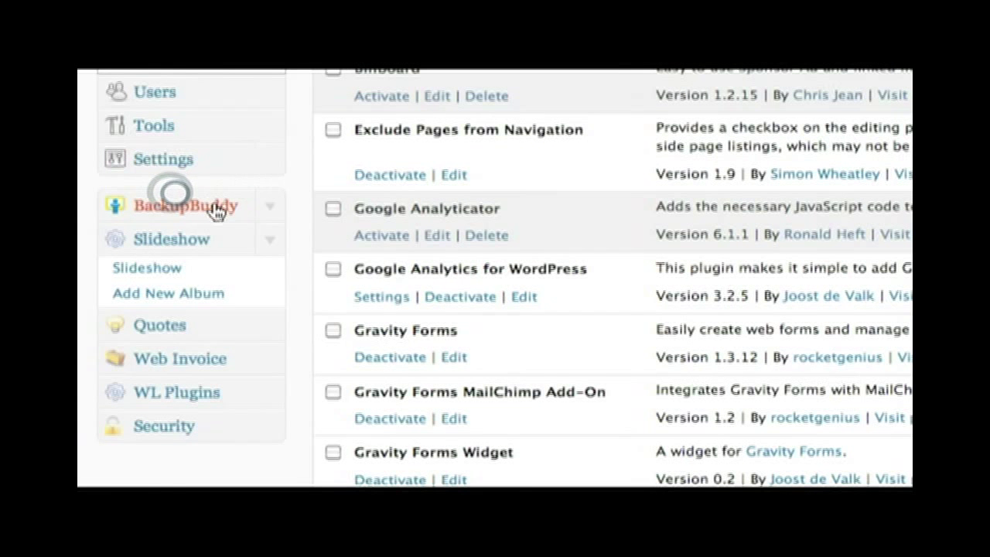
{"action": "left_click", "coordinate": [157, 267]}
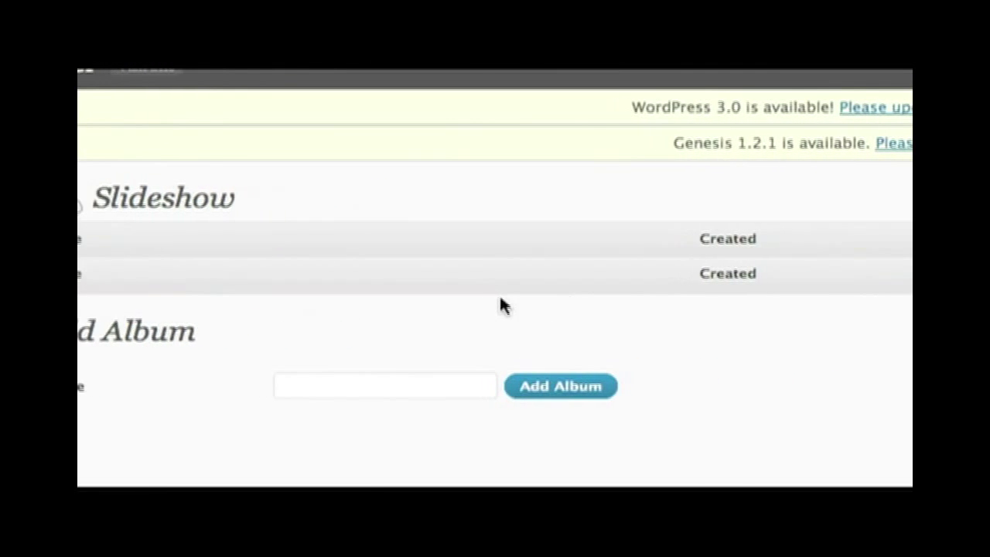
- Add a new slideshow album titled "Demo"
{"action": "left_click", "coordinate": [469, 302]}
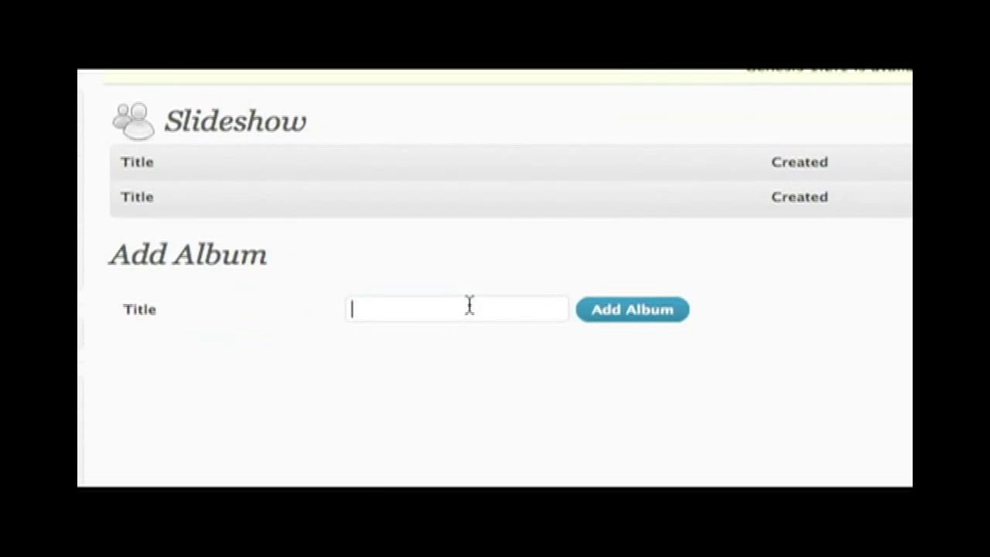
{"action": "type", "text": "Demo"}
{"action": "left_click", "coordinate": [648, 311]}
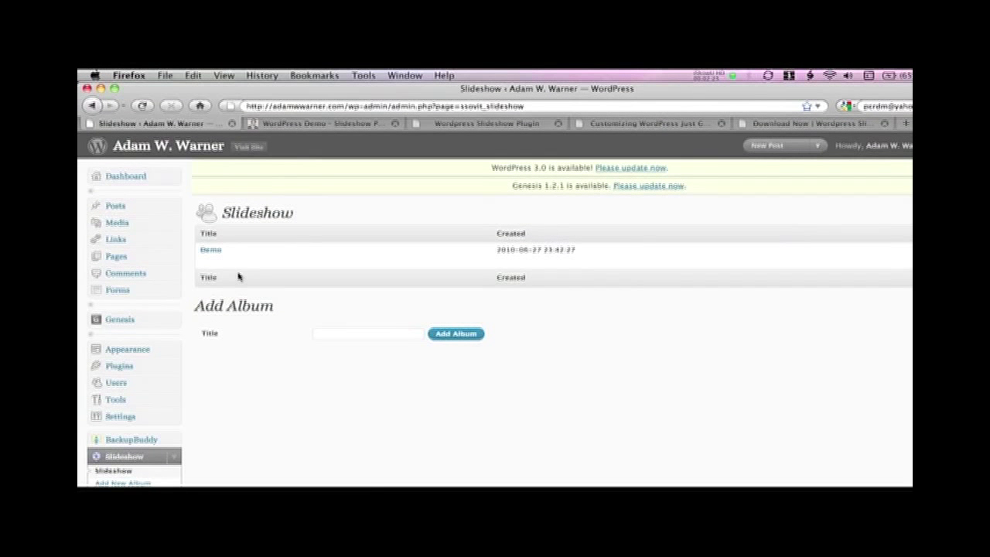
- Open the Demo album for editing from the slideshow list
{"action": "mouse_move", "coordinate": [213, 255]}
{"action": "triple_click", "coordinate": [496, 252]}
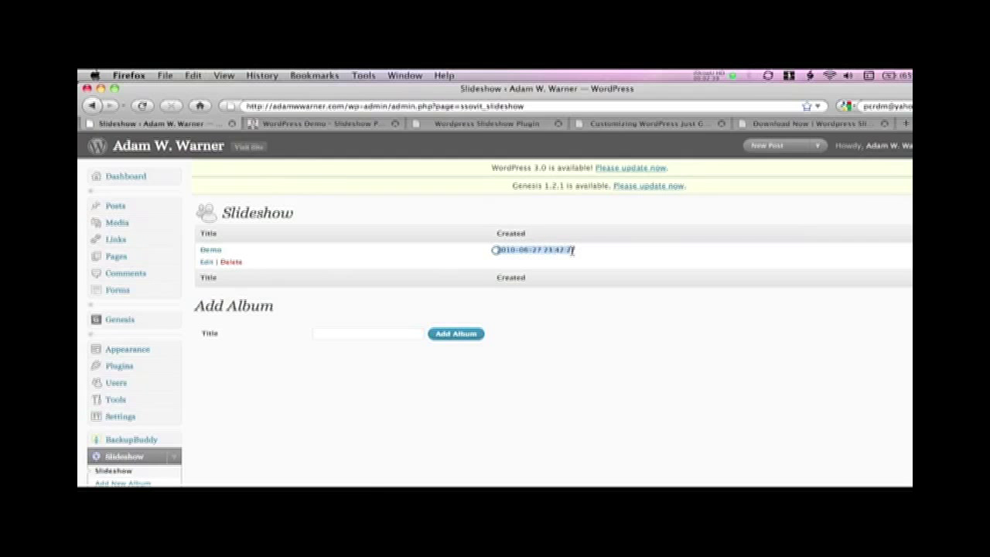
{"action": "left_click", "coordinate": [209, 264]}
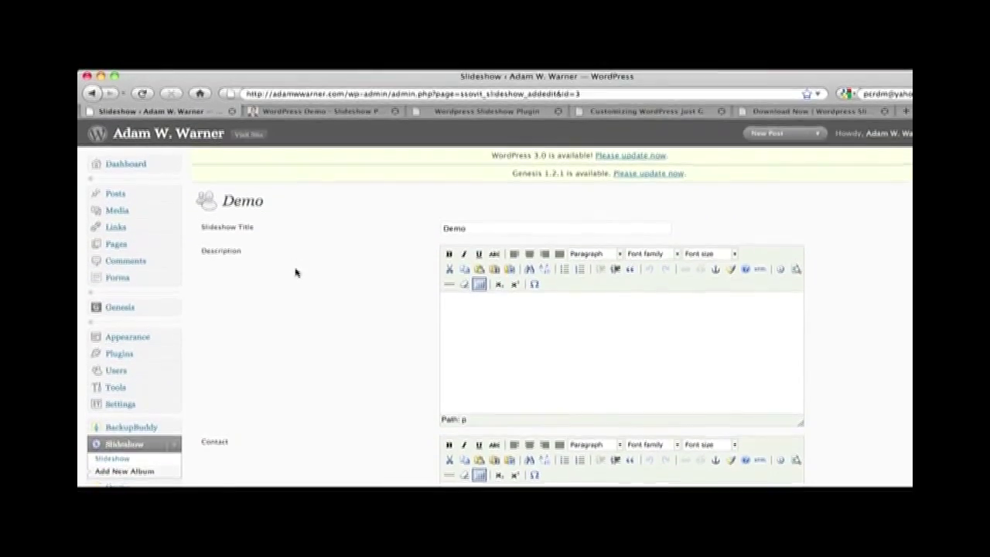
- Examine the Demo slideshow's title field and its Description and Contact text editors
{"action": "scroll", "coordinate": [294, 280], "scroll_direction": "down", "scroll_amount": 3}
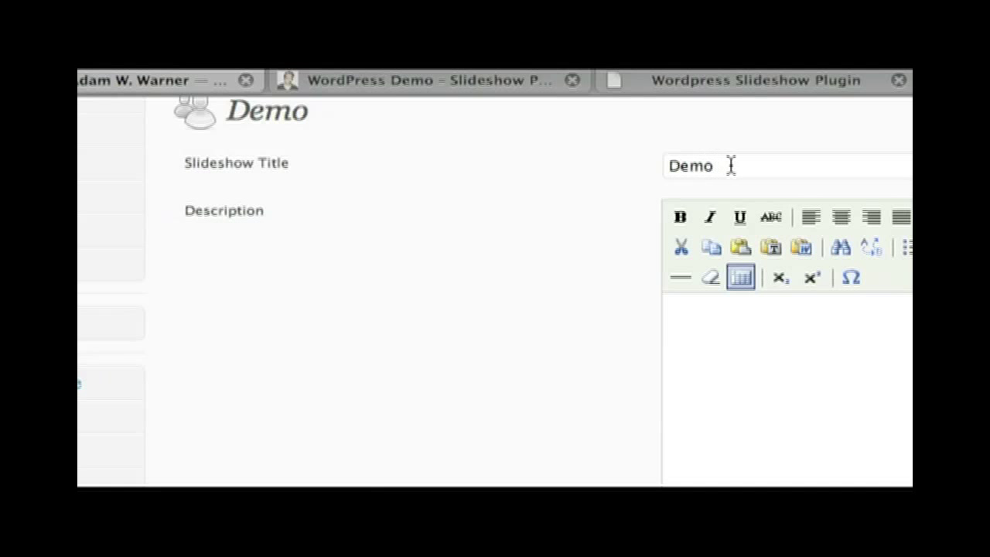
{"action": "left_click_drag", "start_coordinate": [730, 164], "coordinate": [663, 165]}
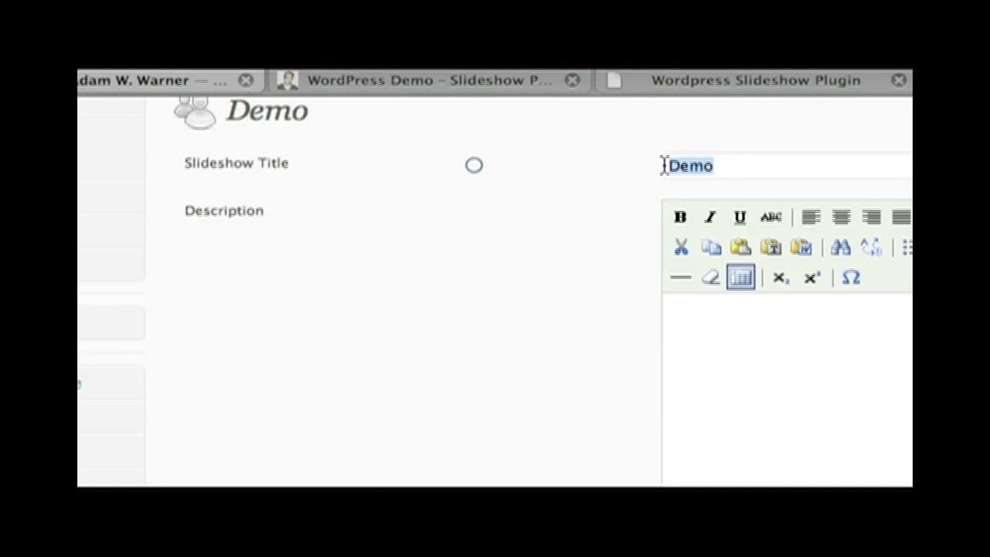
{"action": "left_click", "coordinate": [255, 215]}
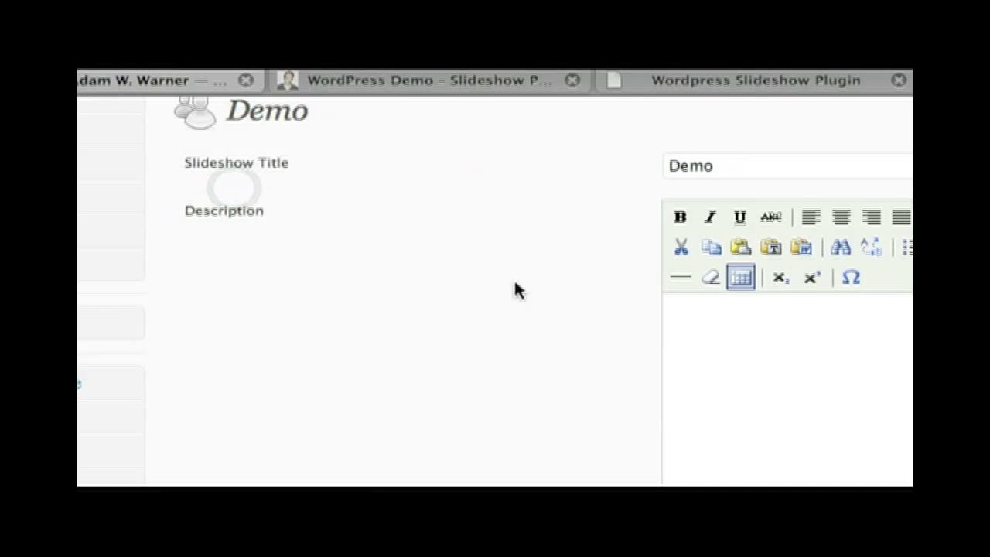
{"action": "scroll", "coordinate": [482, 286], "scroll_direction": "down", "scroll_amount": 4}
{"action": "scroll", "coordinate": [481, 286], "scroll_direction": "up", "scroll_amount": 3}
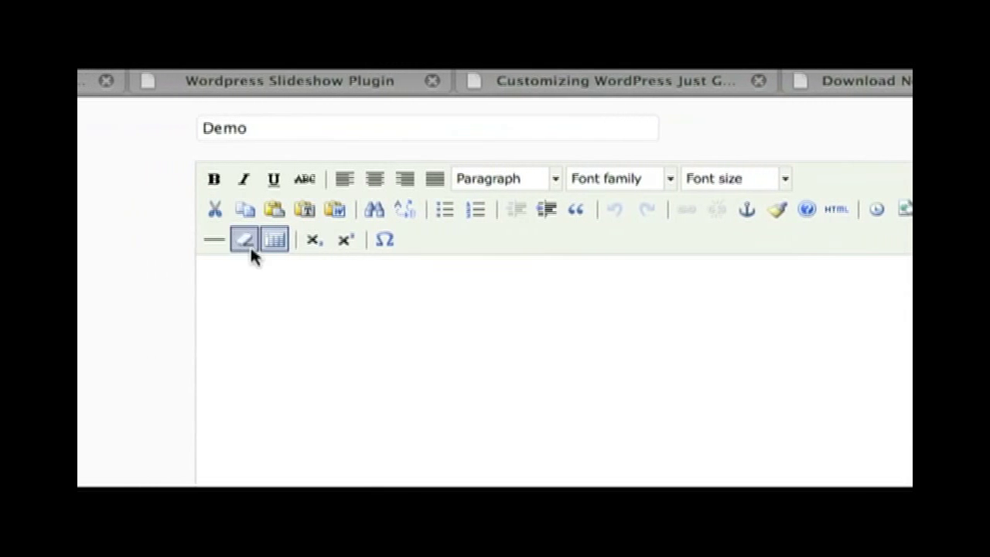
{"action": "scroll", "coordinate": [365, 327], "scroll_direction": "down", "scroll_amount": 8}
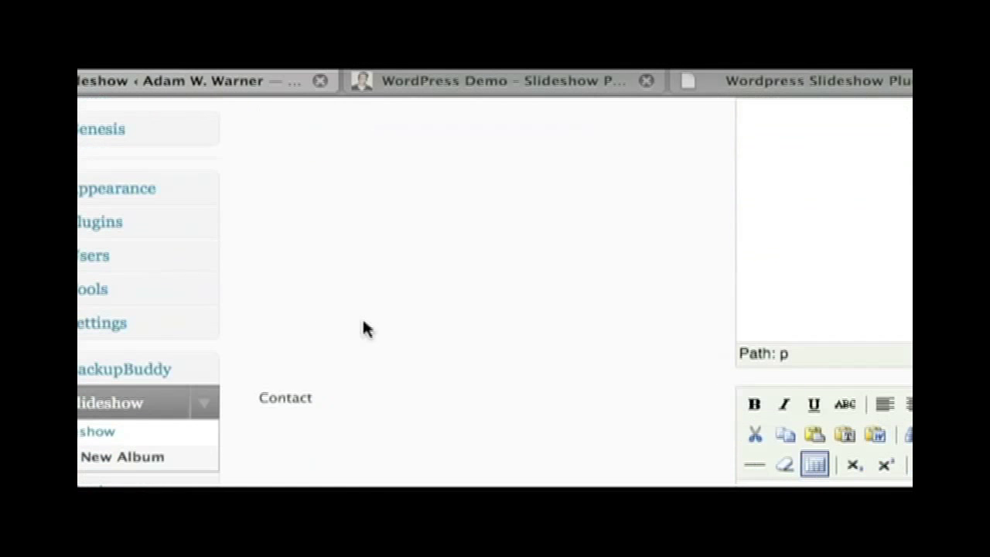
{"action": "scroll", "coordinate": [365, 321], "scroll_direction": "down", "scroll_amount": 1}
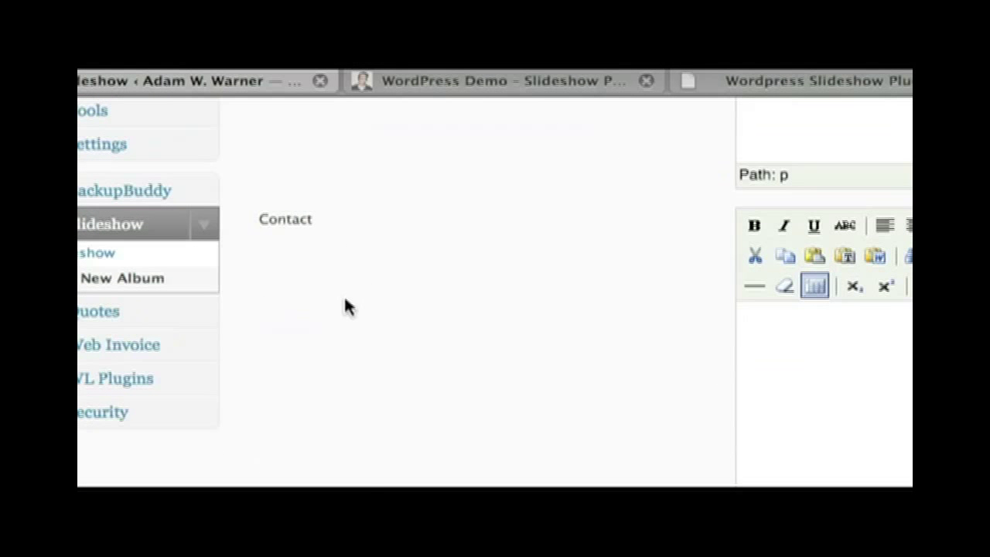
{"action": "scroll", "coordinate": [366, 316], "scroll_direction": "down", "scroll_amount": 1}
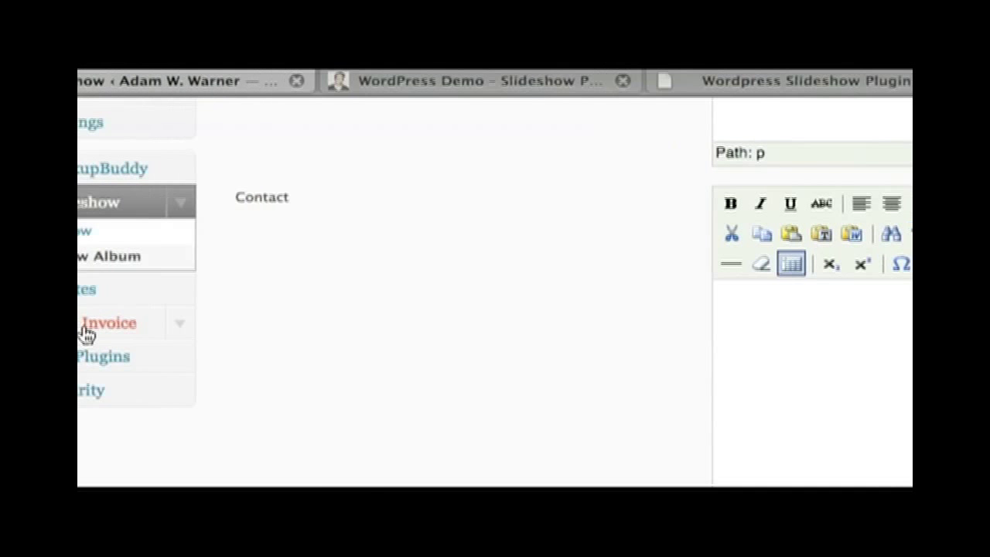
- Review the slideshow's website, automatic start, loop, music, interval and location map settings
{"action": "scroll", "coordinate": [551, 328], "scroll_direction": "down", "scroll_amount": 10}
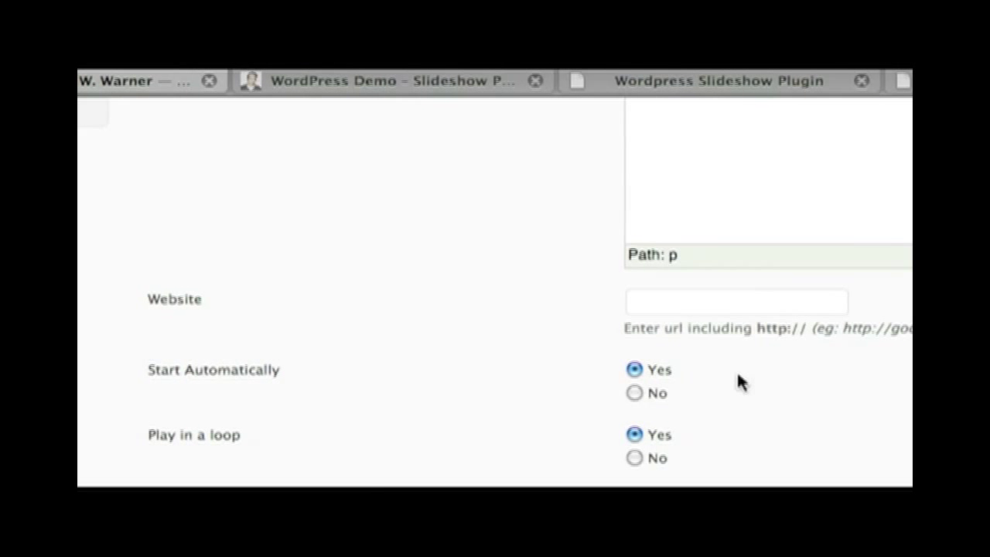
{"action": "scroll", "coordinate": [734, 405], "scroll_direction": "down", "scroll_amount": 5}
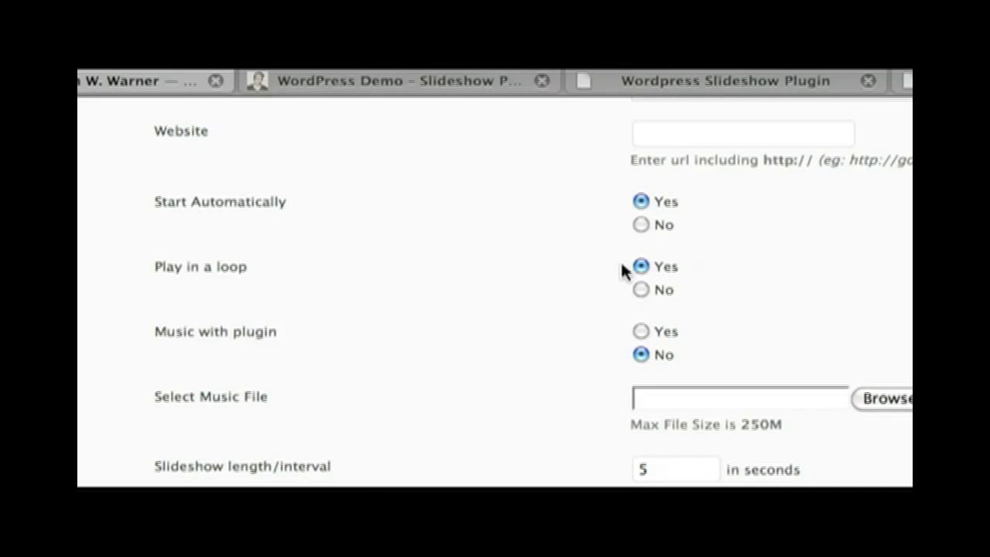
{"action": "scroll", "coordinate": [445, 329], "scroll_direction": "down", "scroll_amount": 2}
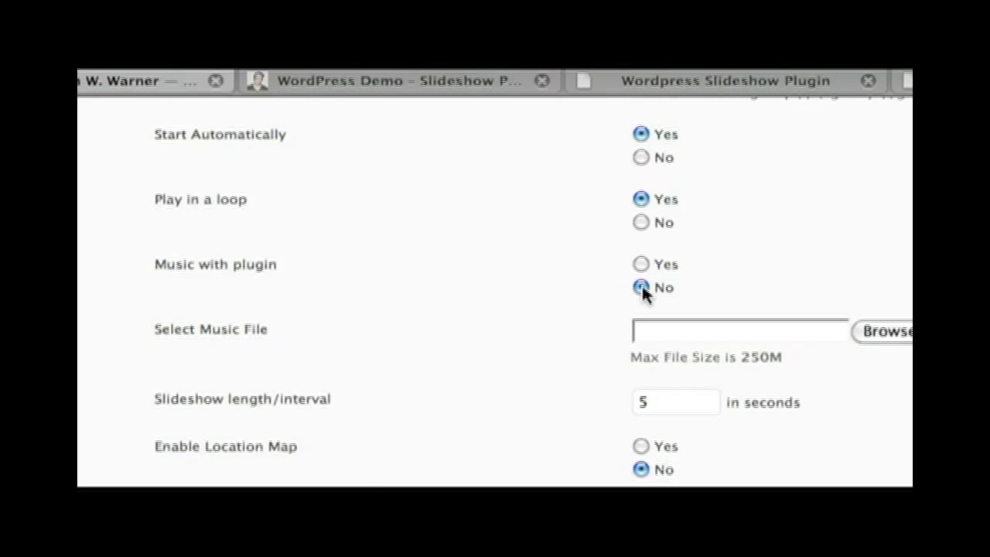
{"action": "scroll", "coordinate": [549, 298], "scroll_direction": "down", "scroll_amount": 3}
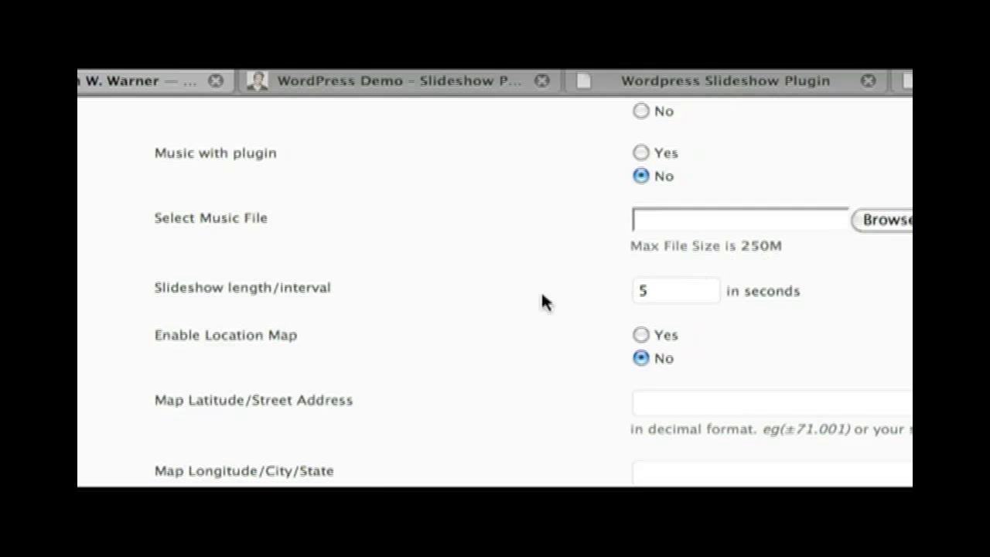
{"action": "scroll", "coordinate": [491, 320], "scroll_direction": "down", "scroll_amount": 1}
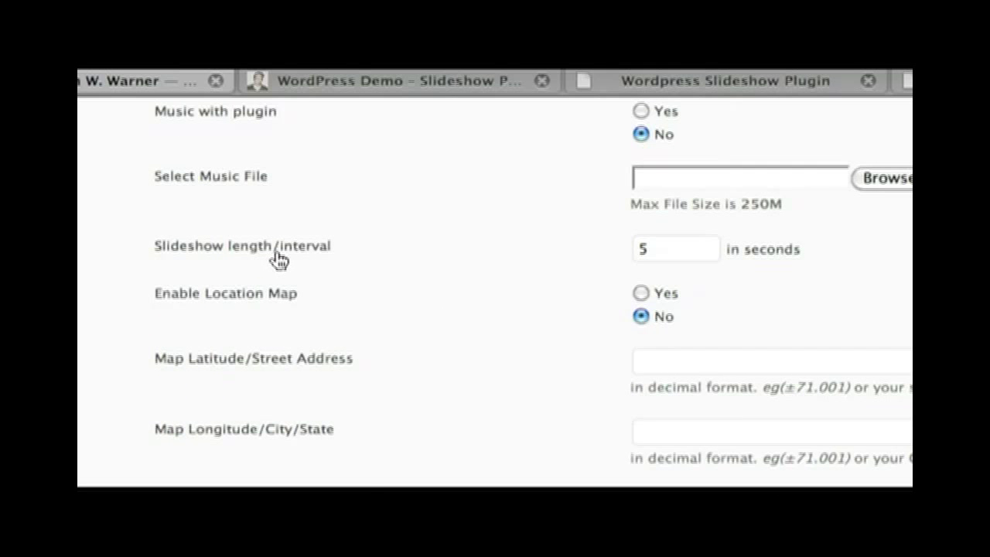
{"action": "scroll", "coordinate": [652, 293], "scroll_direction": "down", "scroll_amount": 2}
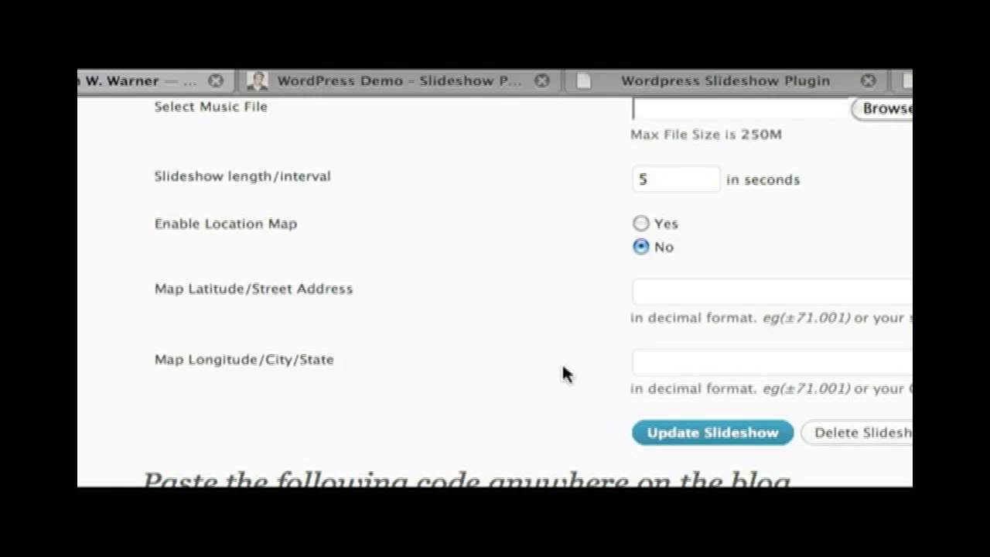
{"action": "scroll", "coordinate": [564, 376], "scroll_direction": "down", "scroll_amount": 5}
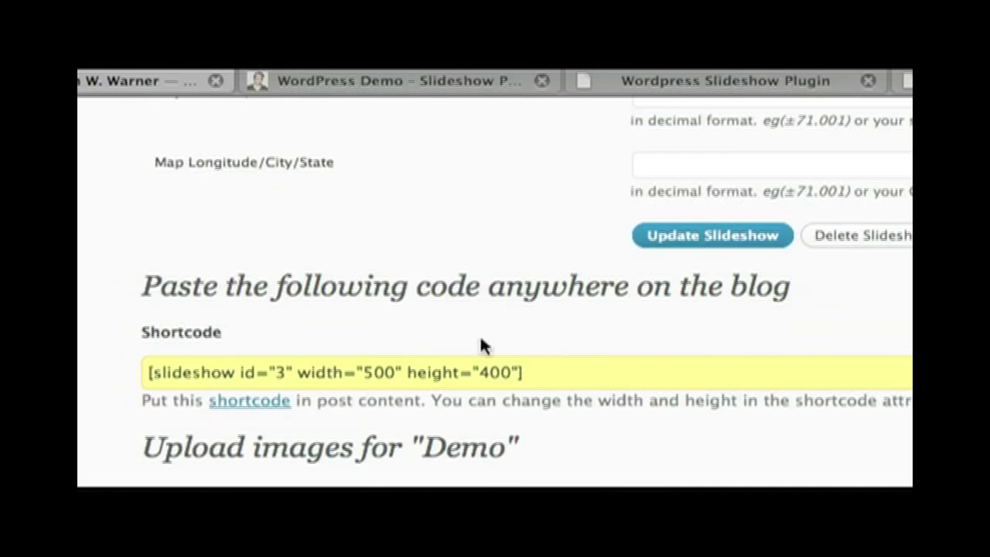
- Highlight the Demo slideshow's shortcode and look over the image upload section beneath it
{"action": "scroll", "coordinate": [480, 341], "scroll_direction": "down", "scroll_amount": 3}
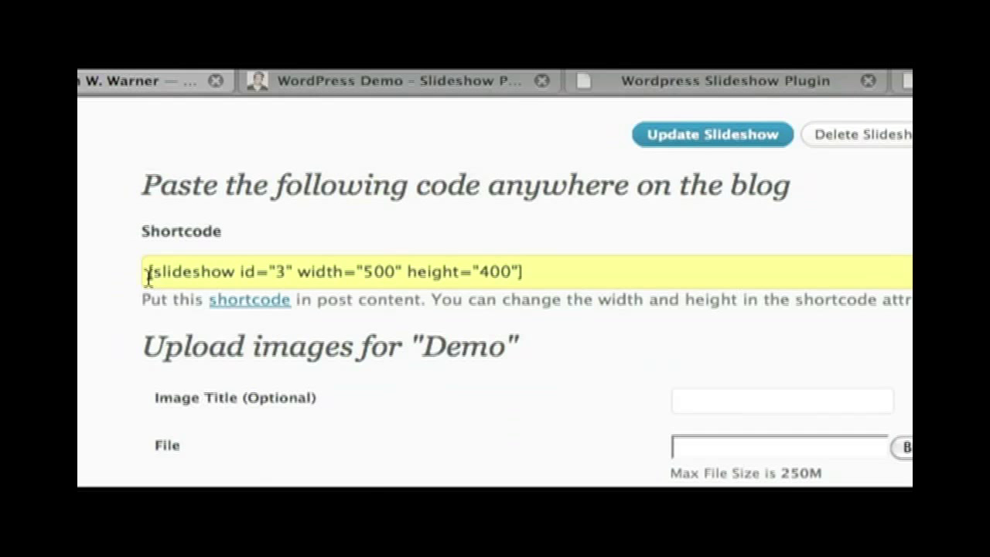
{"action": "left_click_drag", "start_coordinate": [145, 268], "coordinate": [527, 280]}
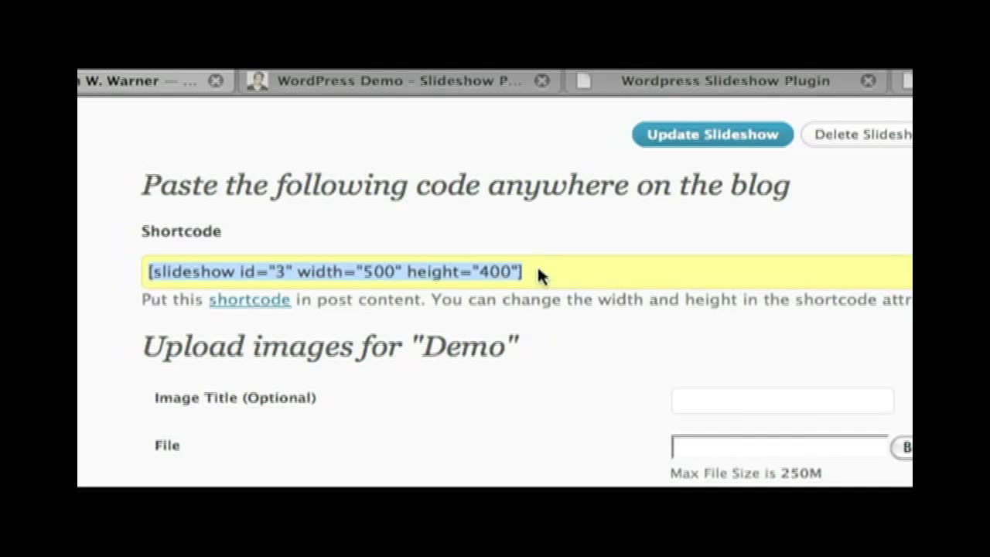
{"action": "scroll", "coordinate": [539, 269], "scroll_direction": "down", "scroll_amount": 5}
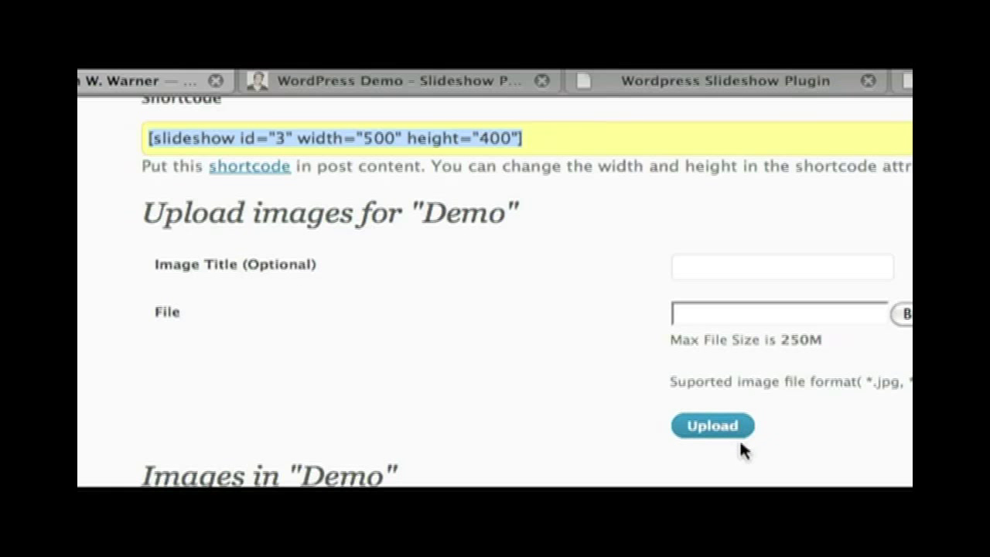
{"action": "scroll", "coordinate": [739, 449], "scroll_direction": "down", "scroll_amount": 5}
{"action": "scroll", "coordinate": [584, 422], "scroll_direction": "up", "scroll_amount": 5}
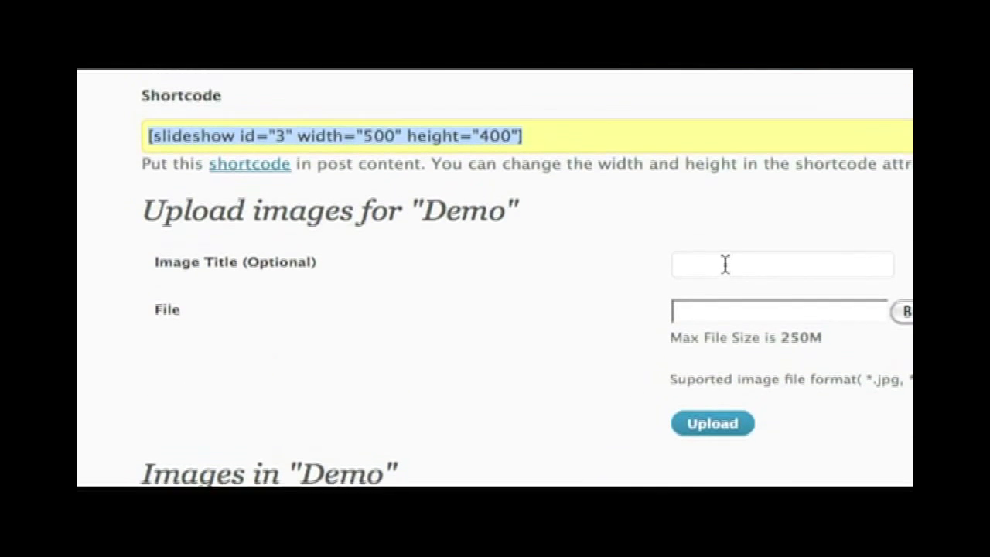
- Title the first Demo image "One" and browse for its file in the WordPress folder's sites subfolder
{"action": "left_click", "coordinate": [725, 263]}
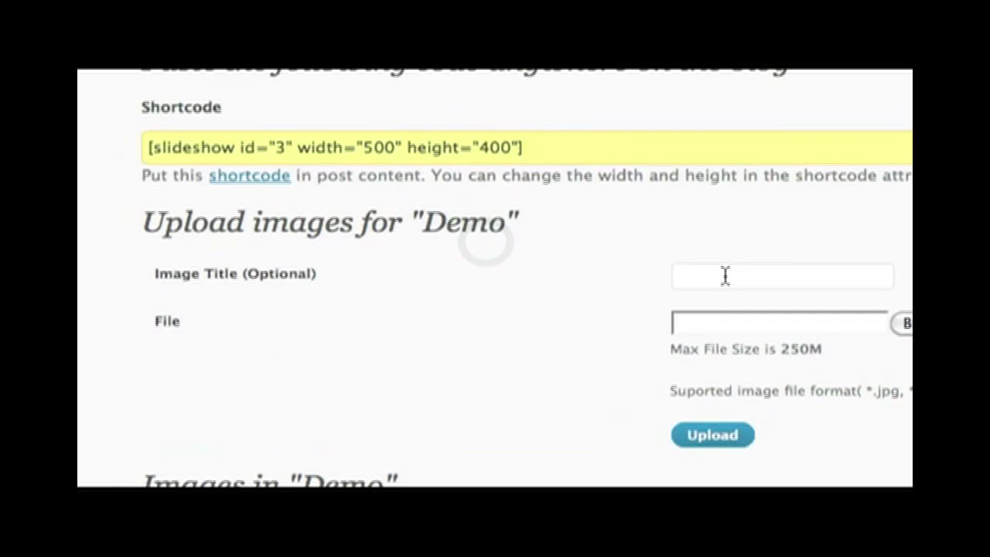
{"action": "type", "text": "One"}
{"action": "left_click", "coordinate": [803, 322]}
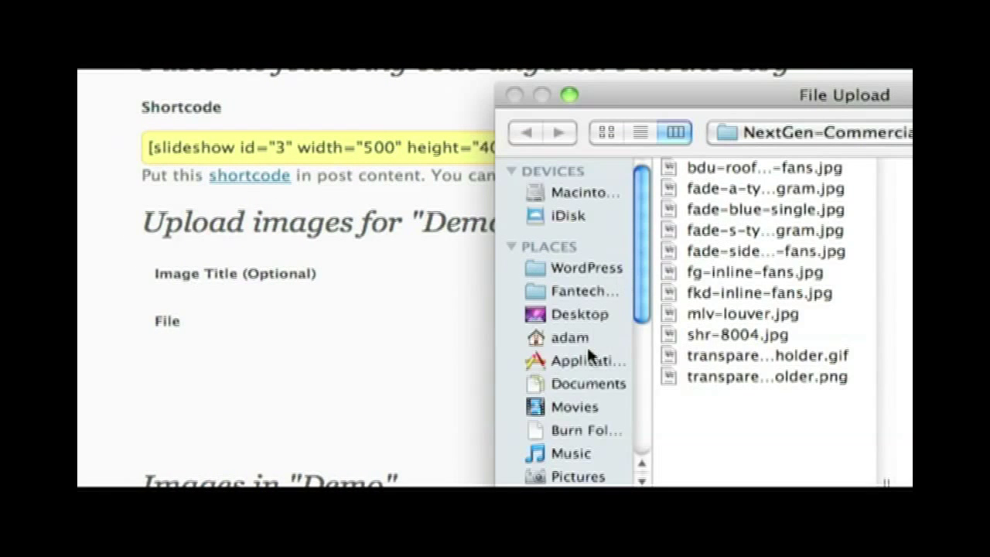
{"action": "left_click_drag", "start_coordinate": [642, 312], "coordinate": [647, 408]}
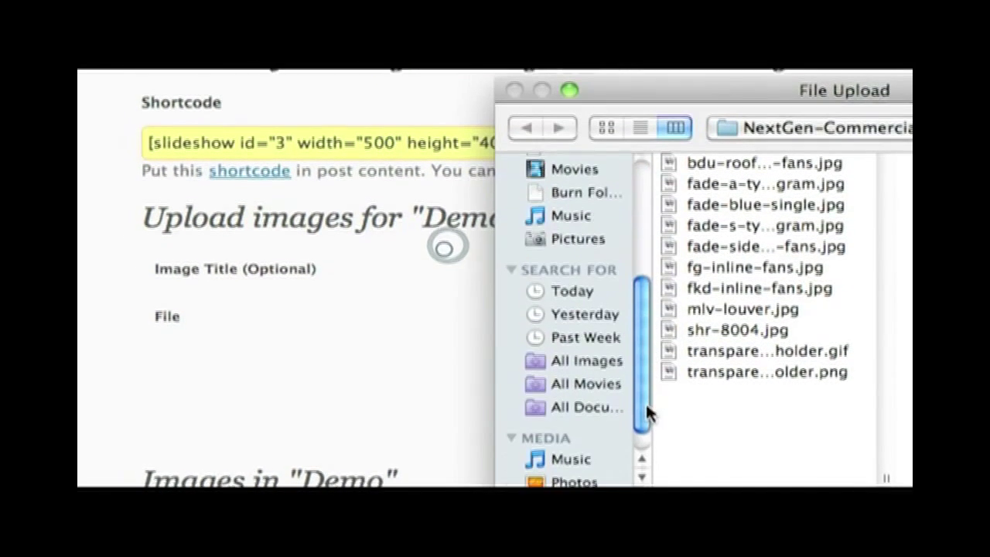
{"action": "left_click_drag", "start_coordinate": [647, 320], "coordinate": [642, 228]}
{"action": "left_click", "coordinate": [621, 220]}
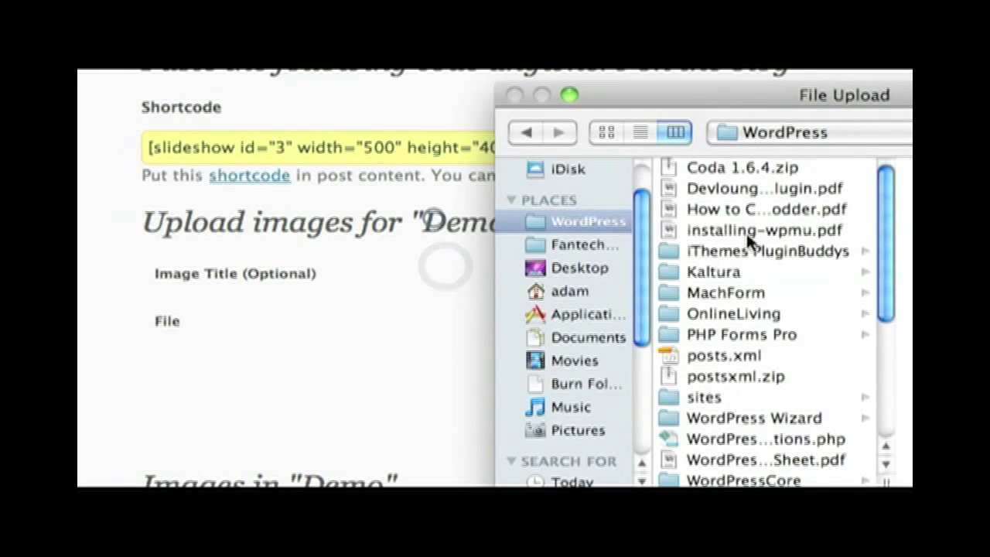
{"action": "left_click", "coordinate": [743, 397]}
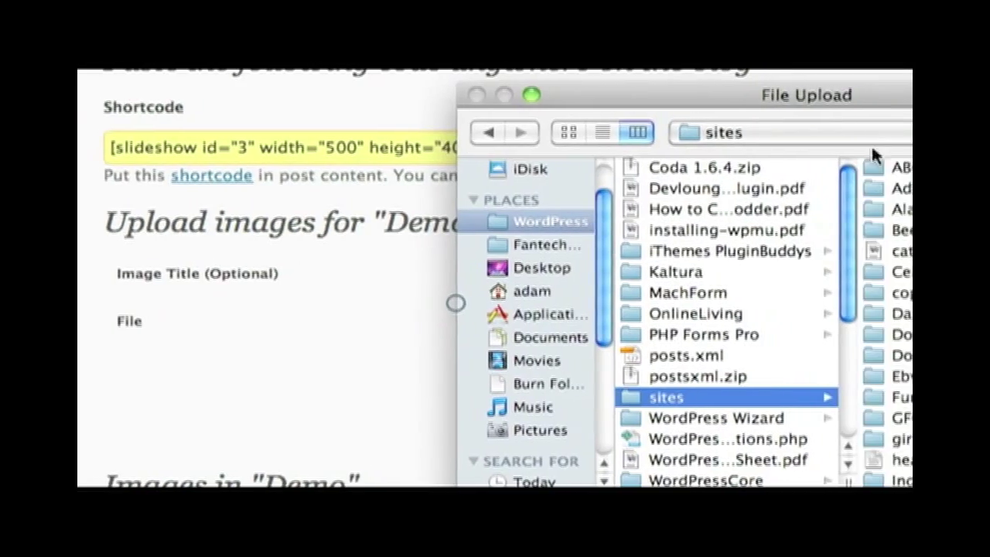
- Go through the site owner's folder and its images subfolder to the slideshow-examples folder
{"action": "left_click_drag", "start_coordinate": [846, 92], "coordinate": [730, 90]}
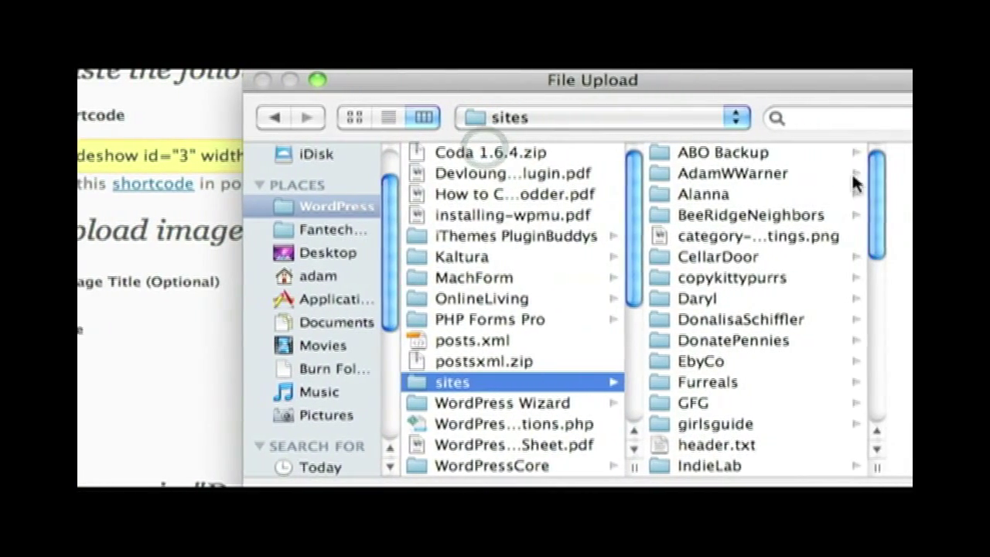
{"action": "left_click", "coordinate": [884, 173]}
{"action": "left_click_drag", "start_coordinate": [800, 84], "coordinate": [529, 72]}
{"action": "left_click_drag", "start_coordinate": [411, 441], "coordinate": [382, 440]}
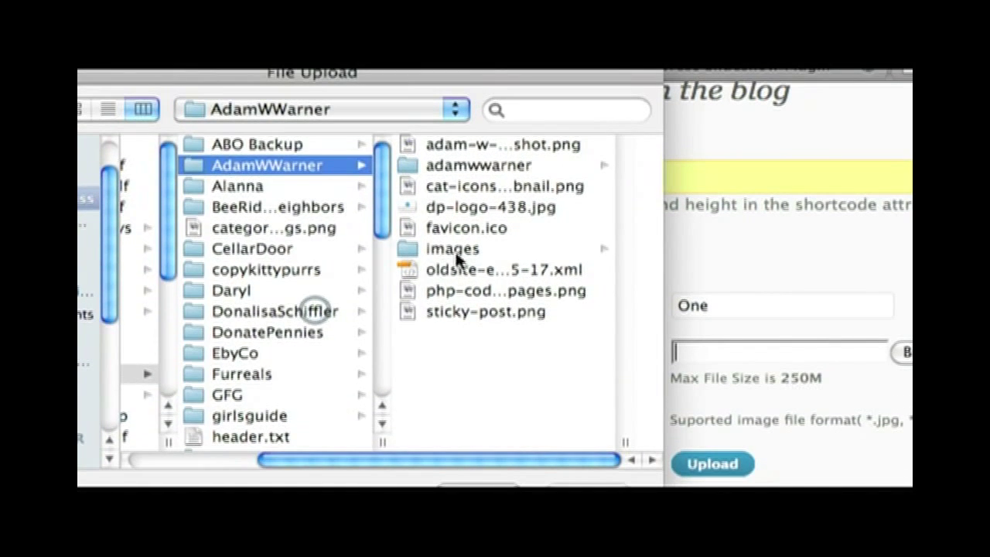
{"action": "left_click", "coordinate": [457, 253]}
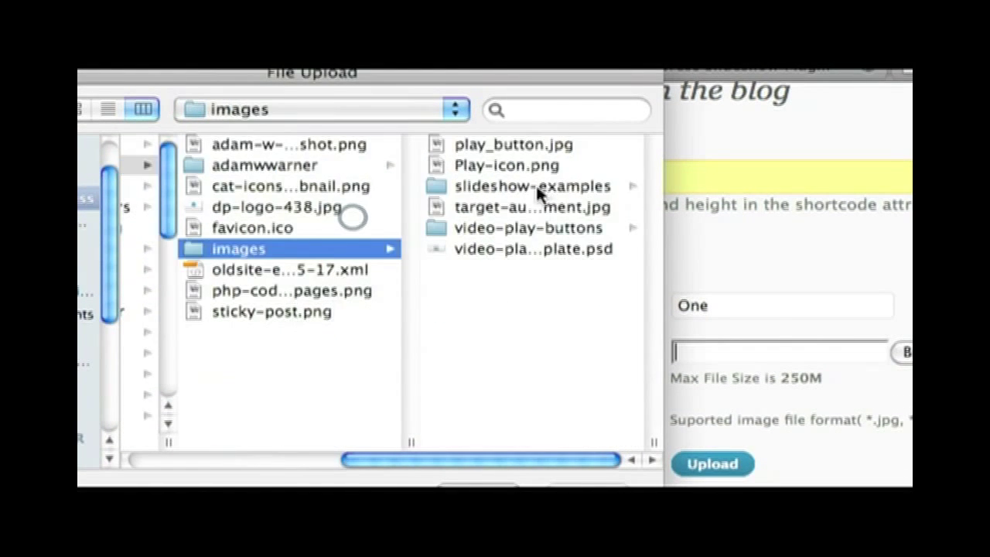
{"action": "left_click", "coordinate": [537, 189]}
- Choose IMG_0007.jpg from slideshow-examples and upload it to the Demo album
{"action": "left_click", "coordinate": [522, 143]}
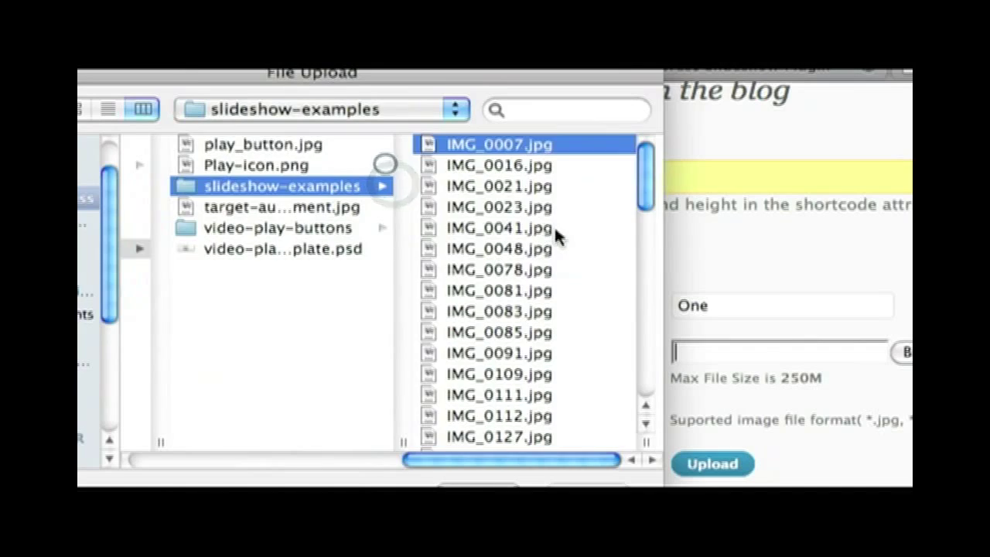
{"action": "left_click", "coordinate": [592, 496]}
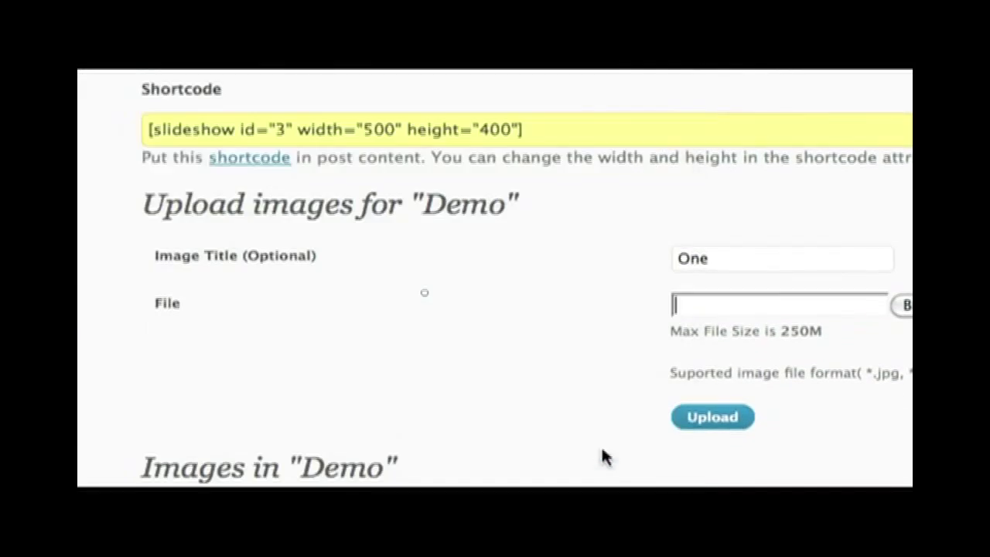
{"action": "left_click", "coordinate": [715, 416]}
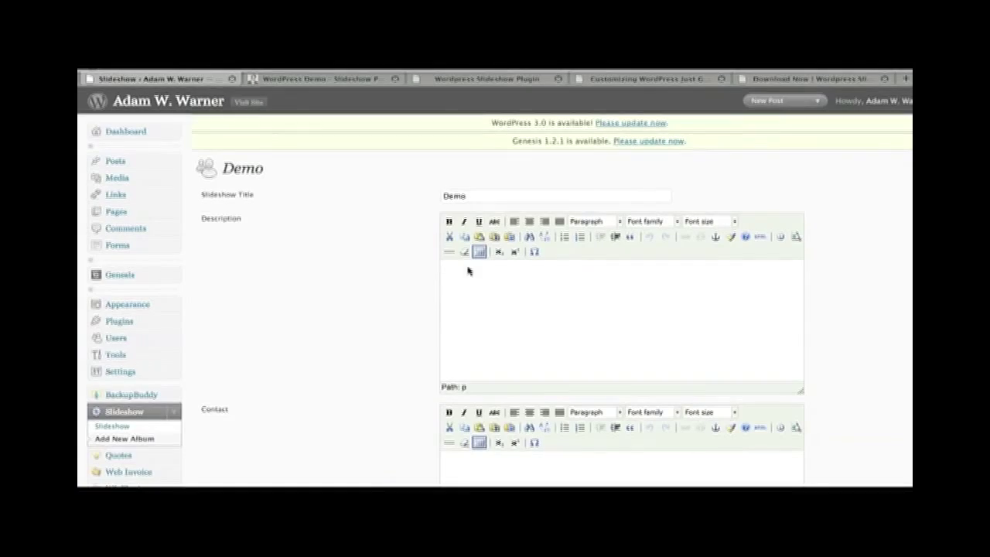
- Highlight the Demo slideshow's shortcode and check the album's image list beneath it
{"action": "scroll", "coordinate": [573, 273], "scroll_direction": "down", "scroll_amount": 10}
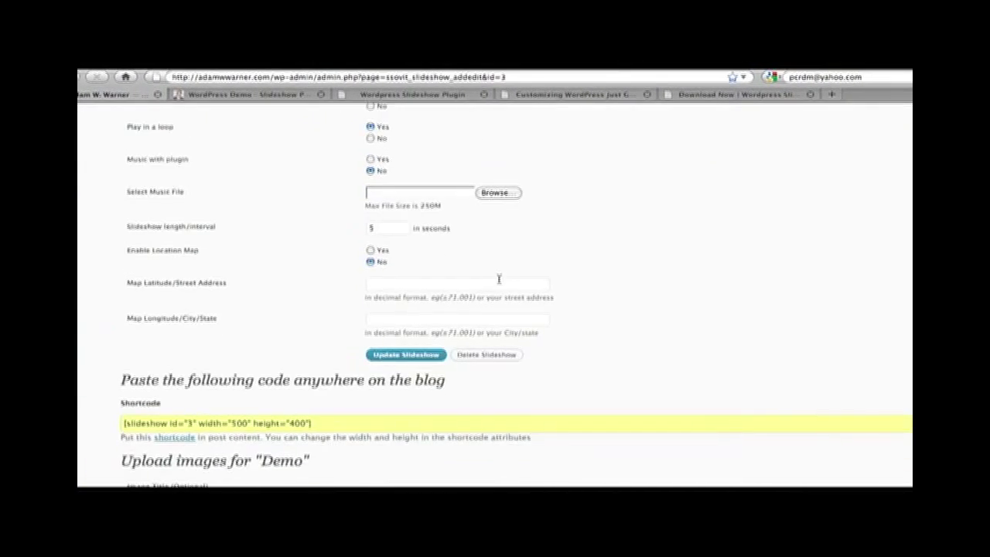
{"action": "scroll", "coordinate": [498, 282], "scroll_direction": "down", "scroll_amount": 4}
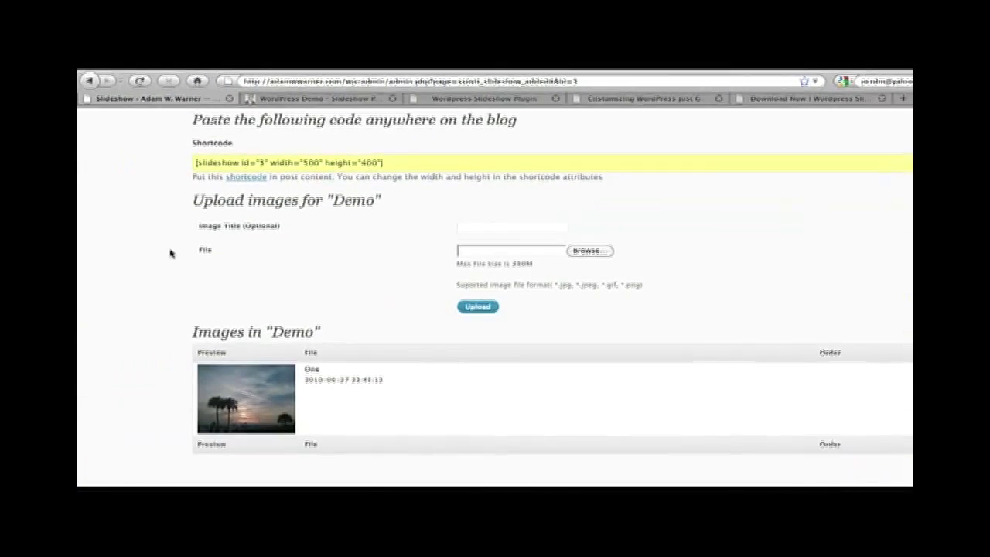
{"action": "left_click_drag", "start_coordinate": [198, 187], "coordinate": [386, 188]}
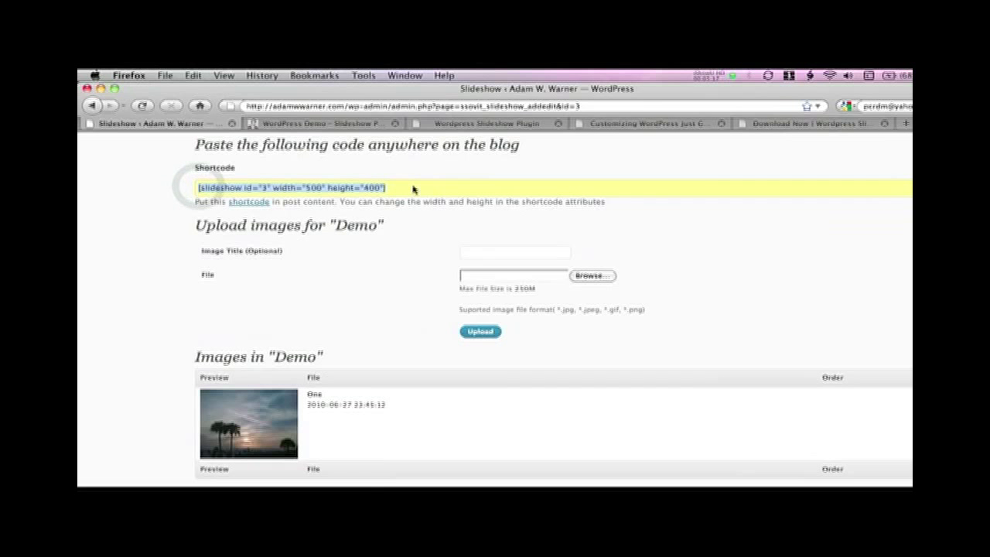
{"action": "scroll", "coordinate": [369, 257], "scroll_direction": "down", "scroll_amount": 3}
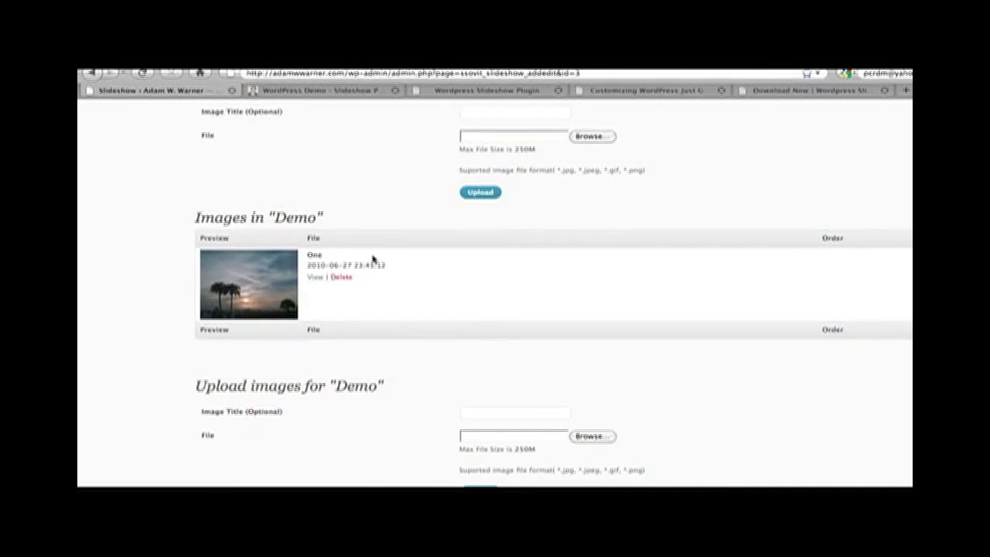
- Title the second Demo image "Two" and browse for its file in the recent slideshow-examples folder
{"action": "left_click", "coordinate": [524, 147]}
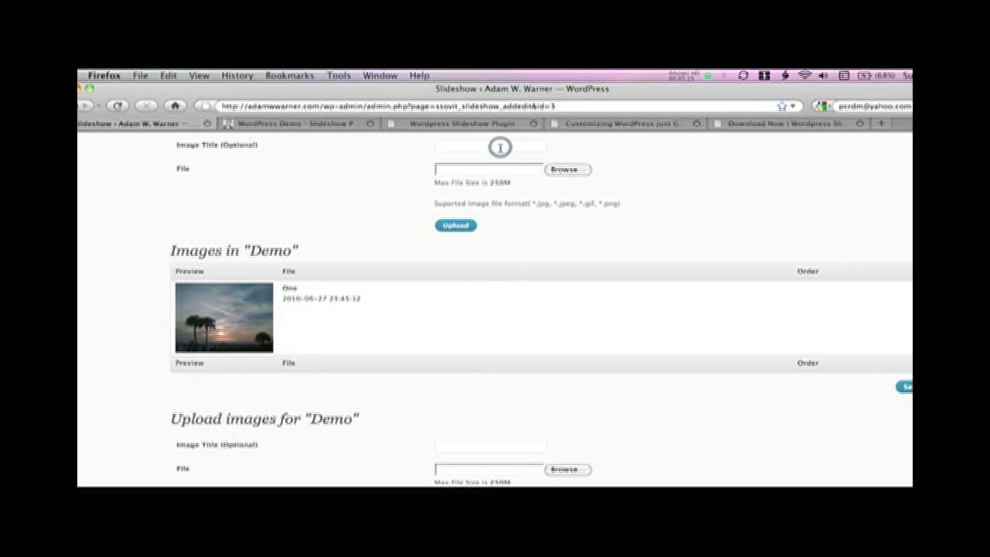
{"action": "type", "text": "Two"}
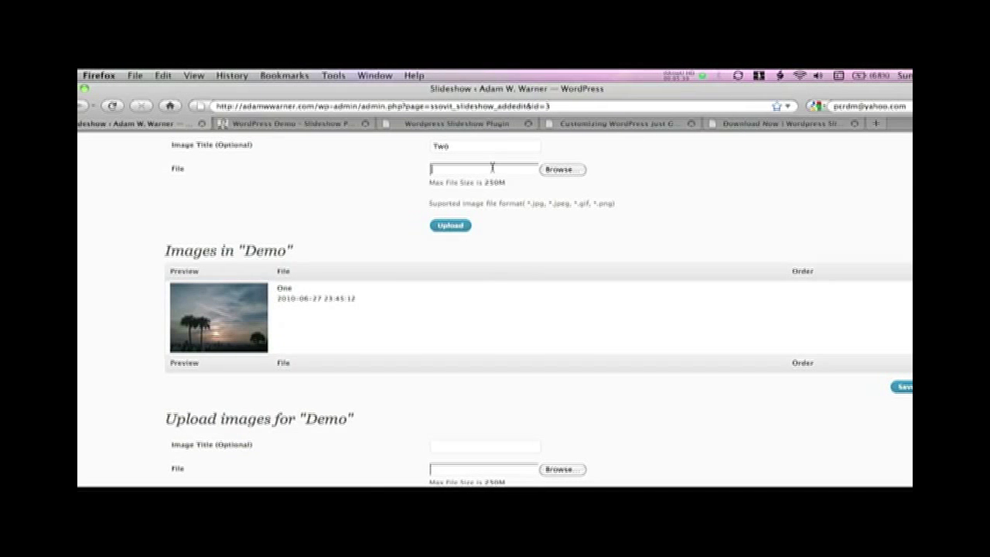
{"action": "left_click", "coordinate": [492, 168]}
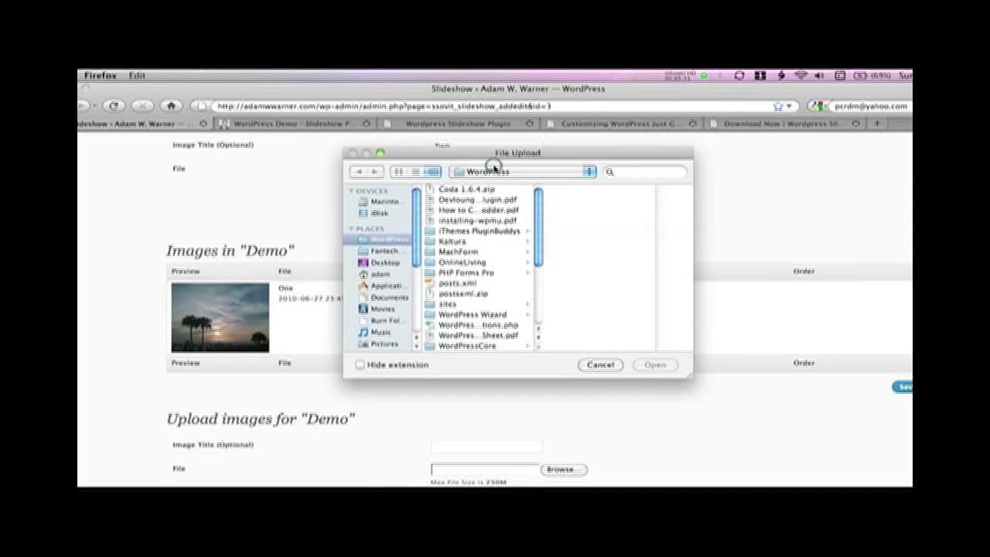
{"action": "left_click", "coordinate": [511, 172]}
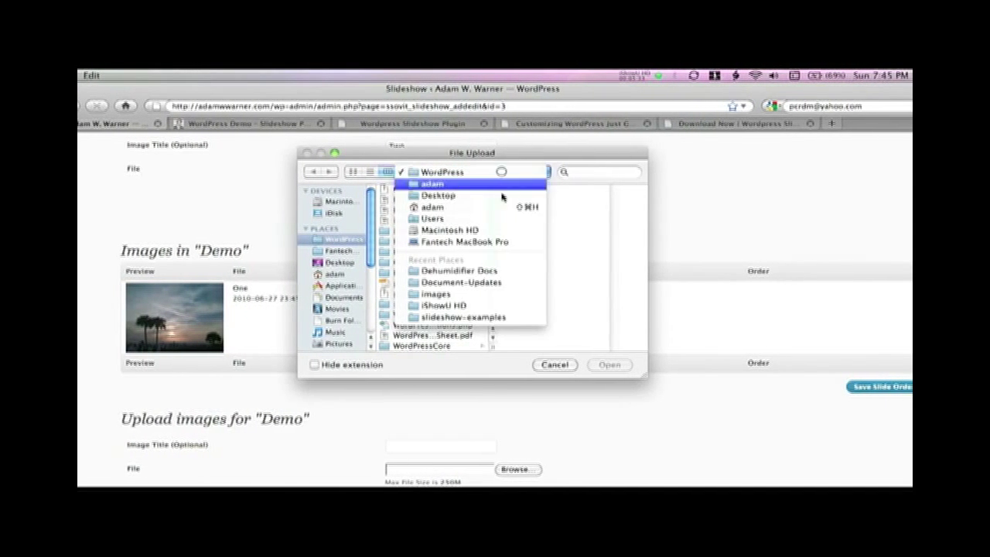
{"action": "left_click", "coordinate": [501, 300]}
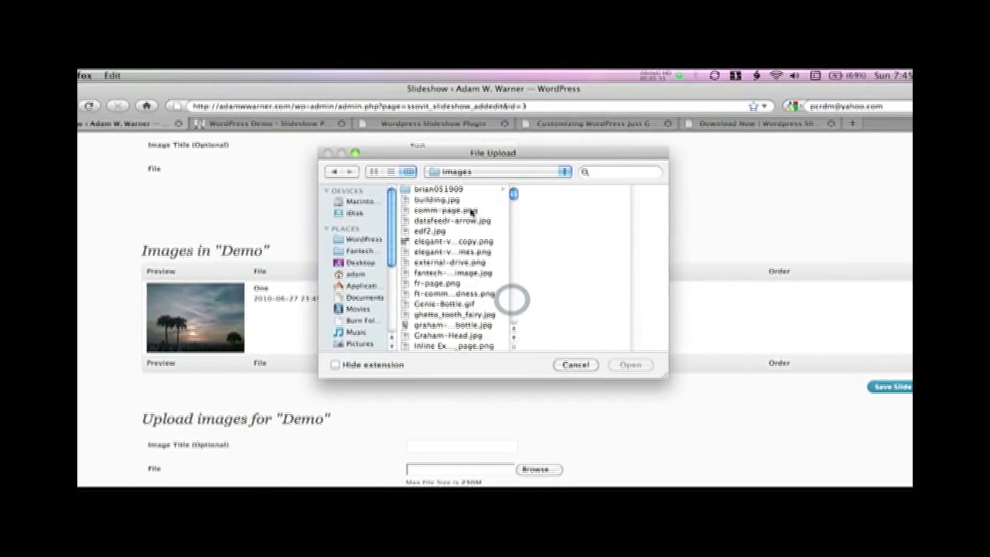
{"action": "left_click", "coordinate": [486, 172]}
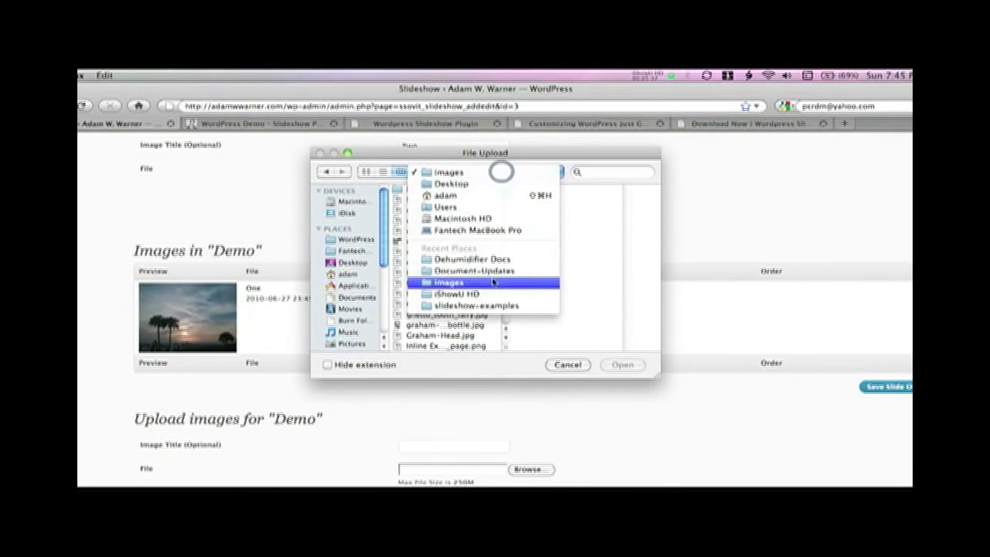
{"action": "left_click", "coordinate": [480, 305]}
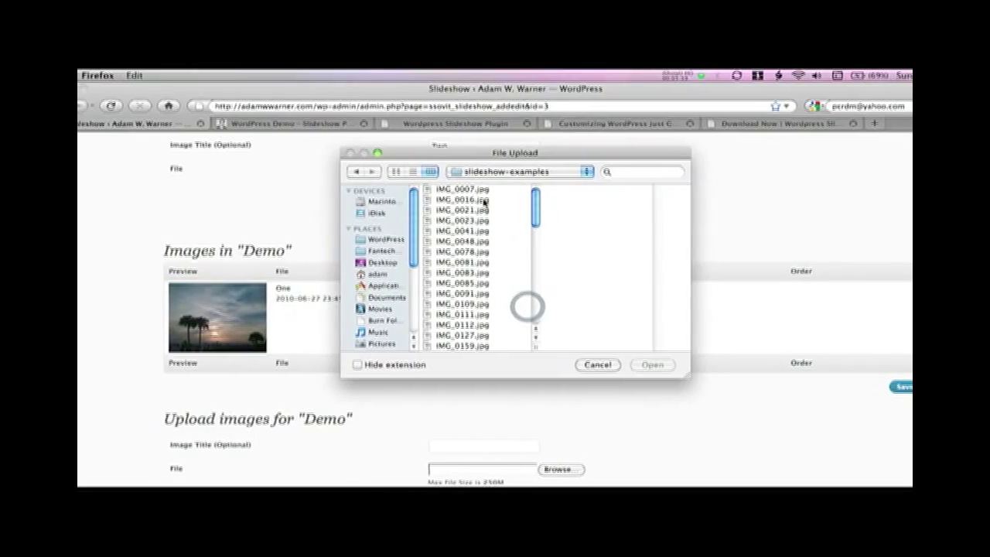
- Choose IMG_0021.jpg as the second image's file and upload it to the Demo album
{"action": "left_click", "coordinate": [464, 201]}
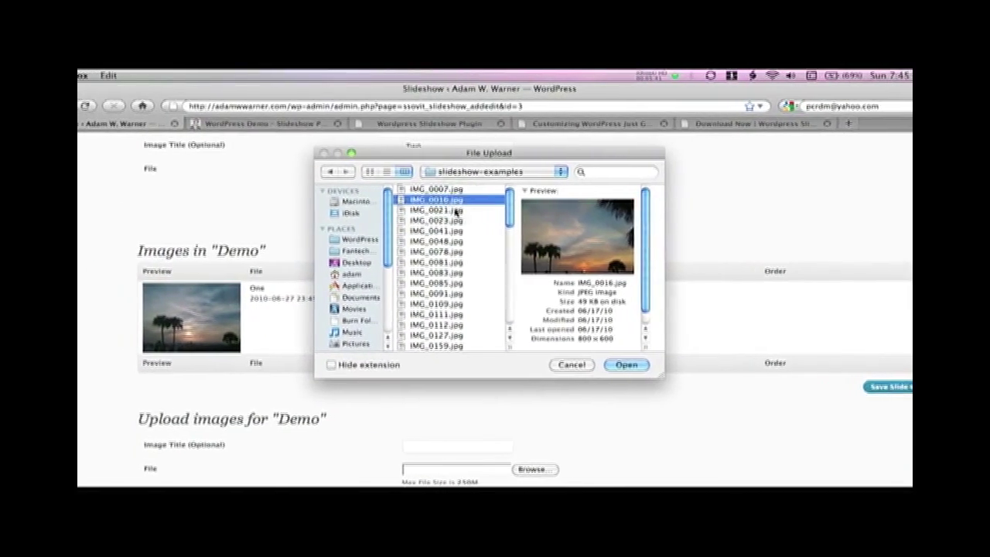
{"action": "left_click", "coordinate": [389, 179]}
{"action": "left_click", "coordinate": [580, 334]}
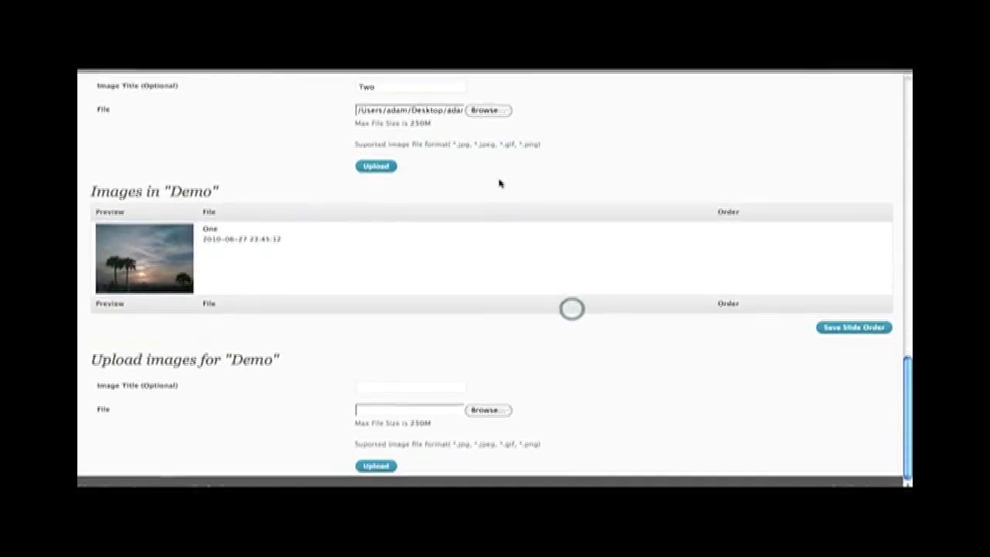
{"action": "left_click", "coordinate": [388, 156]}
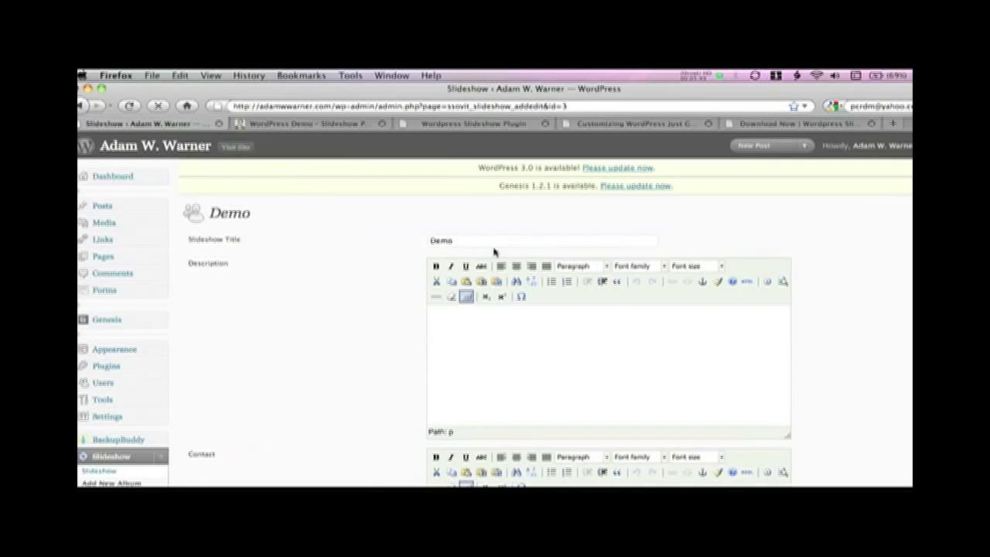
- Upload IMG_0023.jpg from slideshow-examples to the Demo album with the image title "Three"
{"action": "scroll", "coordinate": [495, 248], "scroll_direction": "down", "scroll_amount": 3}
{"action": "scroll", "coordinate": [495, 252], "scroll_direction": "down", "scroll_amount": 20}
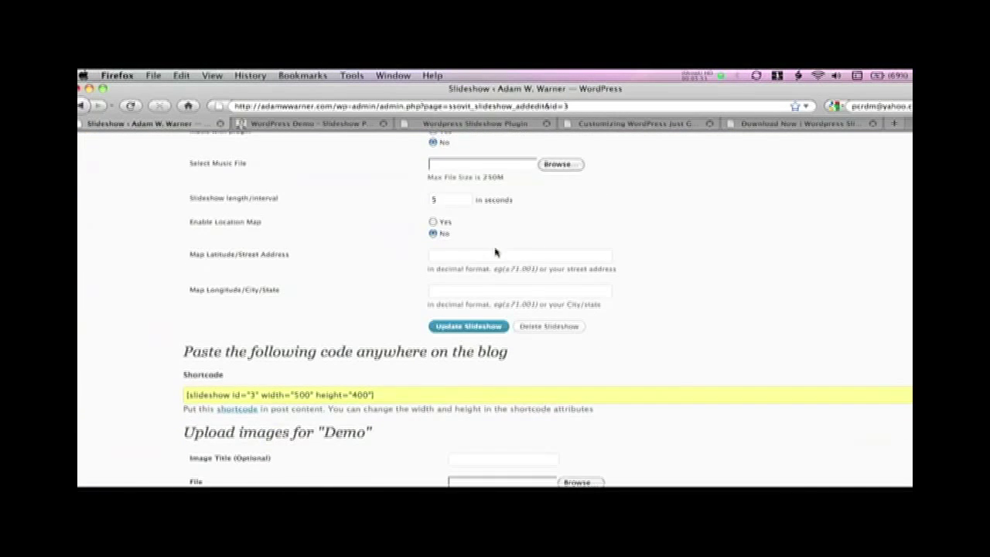
{"action": "scroll", "coordinate": [495, 251], "scroll_direction": "down", "scroll_amount": 7}
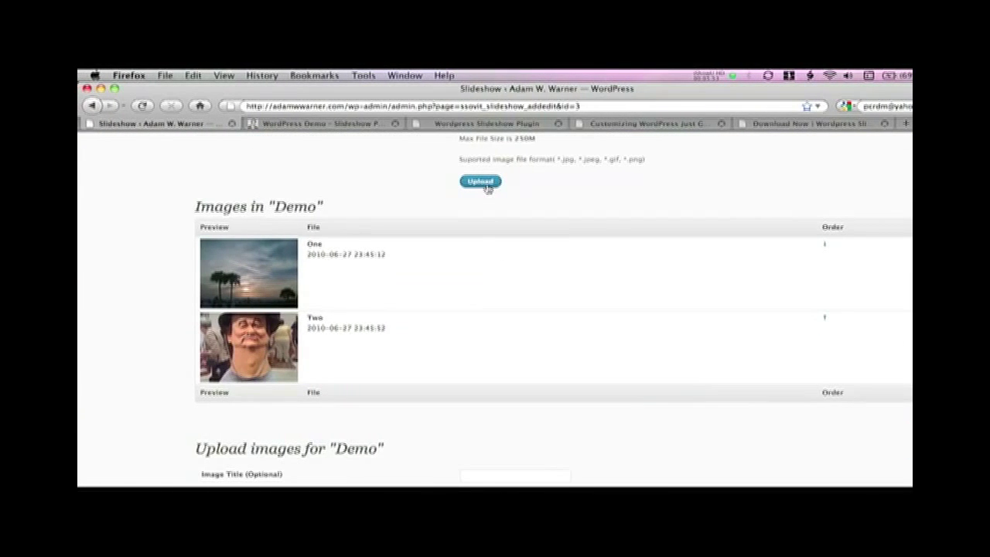
{"action": "scroll", "coordinate": [556, 193], "scroll_direction": "up", "scroll_amount": 4}
{"action": "left_click", "coordinate": [548, 221]}
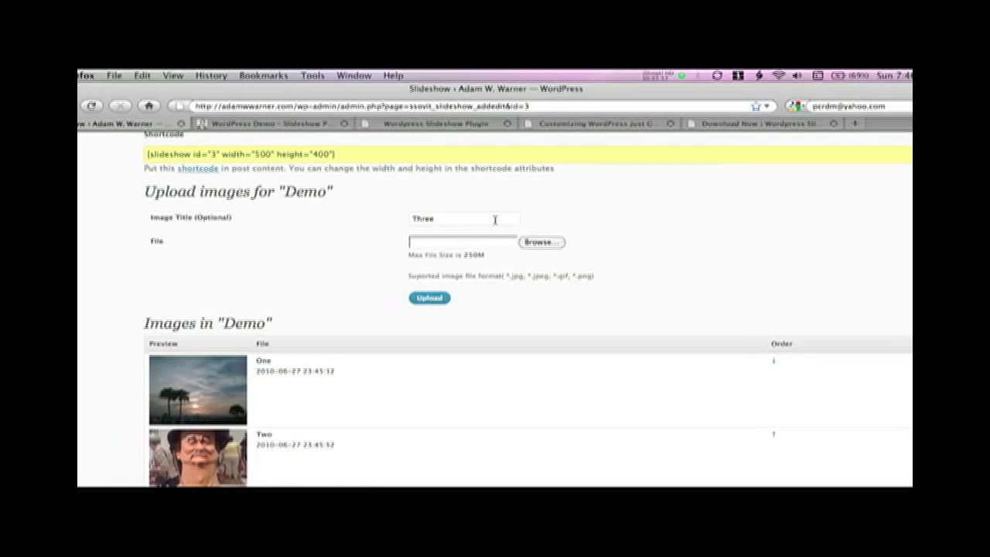
{"action": "left_click", "coordinate": [537, 242]}
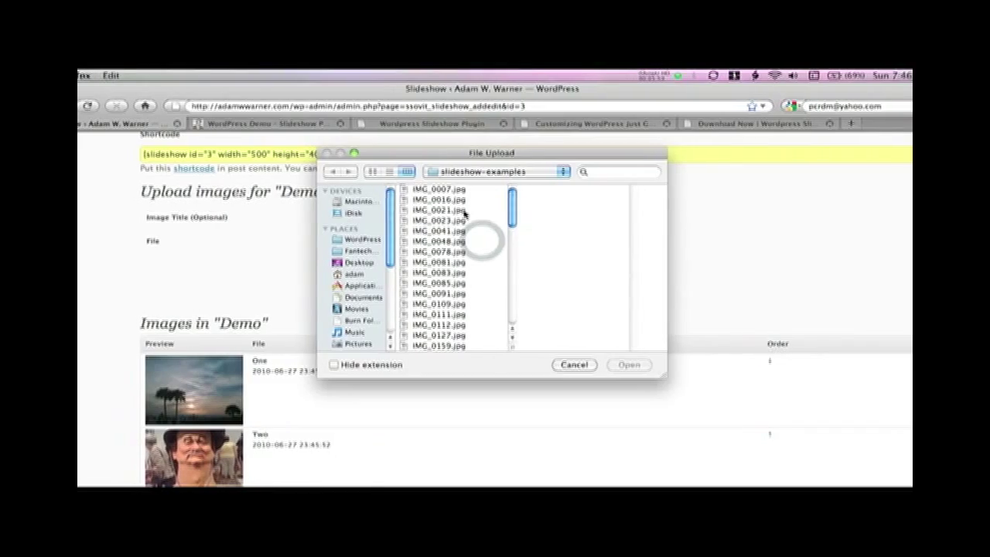
{"action": "left_click", "coordinate": [433, 220]}
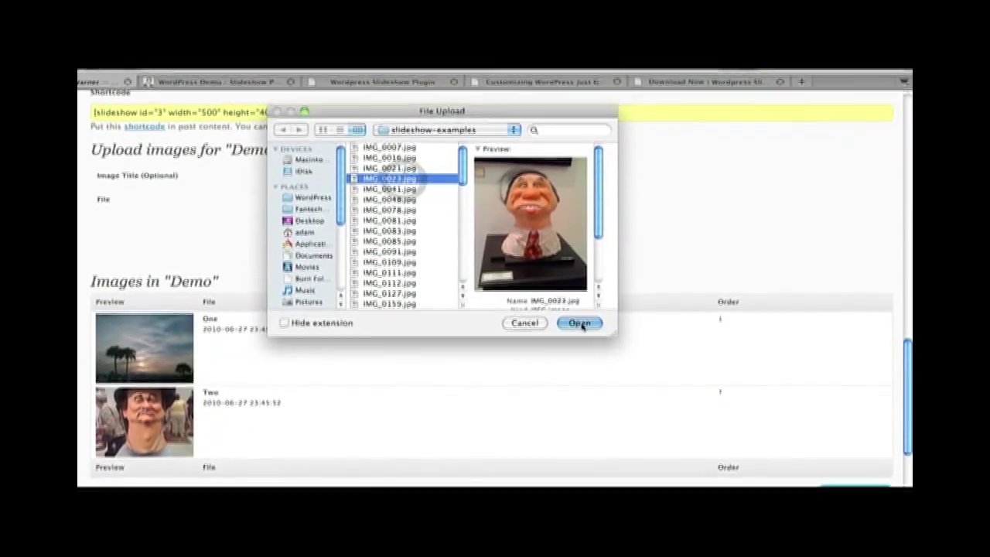
{"action": "left_click", "coordinate": [642, 365]}
{"action": "left_click", "coordinate": [436, 309]}
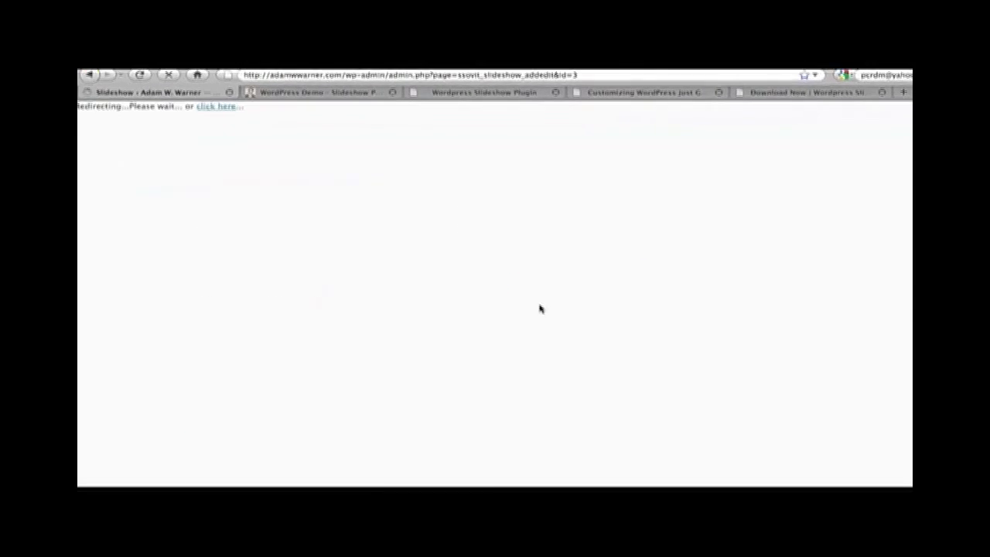
- Review the three uploaded images and their titles in the Demo album's image list
{"action": "scroll", "coordinate": [502, 287], "scroll_direction": "down", "scroll_amount": 6}
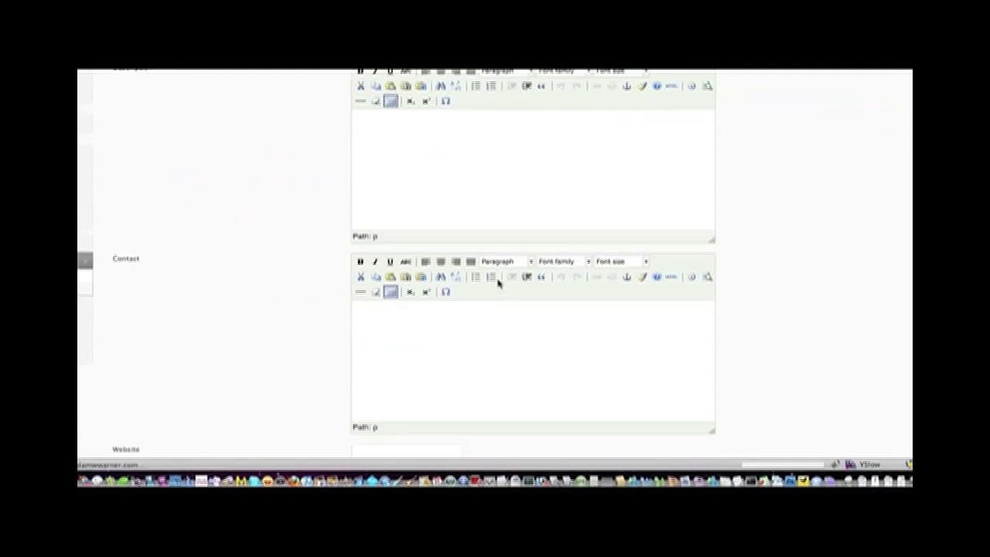
{"action": "scroll", "coordinate": [906, 247], "scroll_direction": "down", "scroll_amount": 15}
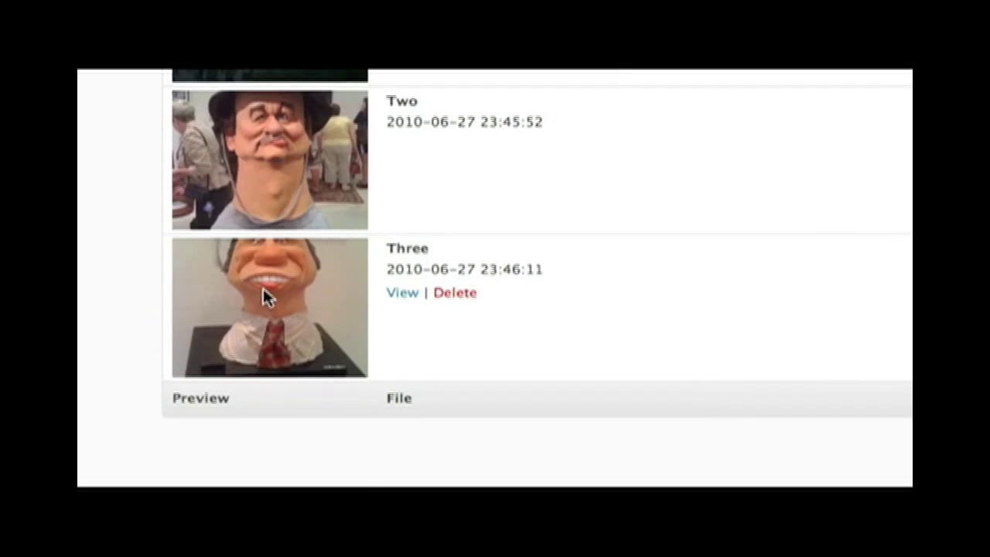
{"action": "scroll", "coordinate": [262, 298], "scroll_direction": "up", "scroll_amount": 3}
{"action": "scroll", "coordinate": [264, 288], "scroll_direction": "up", "scroll_amount": 3}
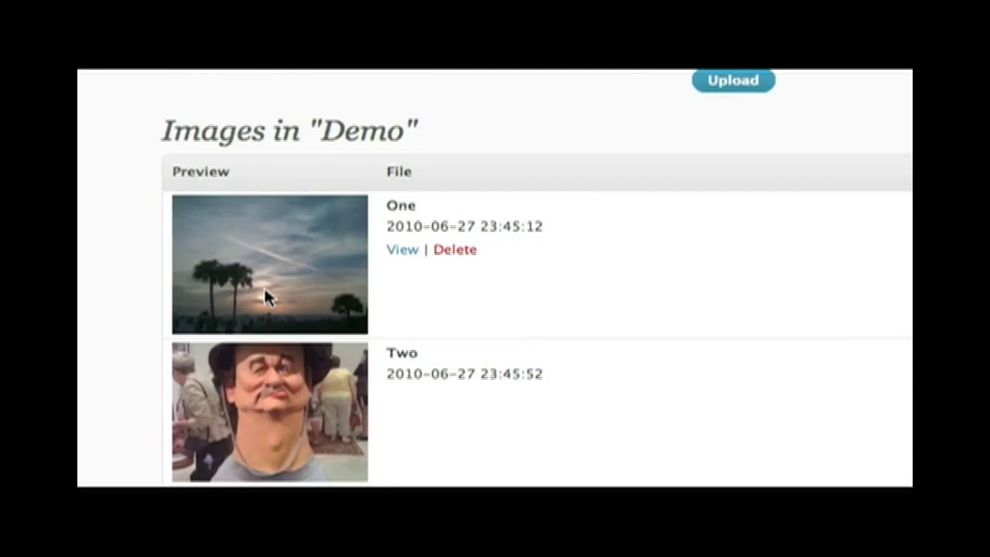
{"action": "scroll", "coordinate": [318, 260], "scroll_direction": "up", "scroll_amount": 10}
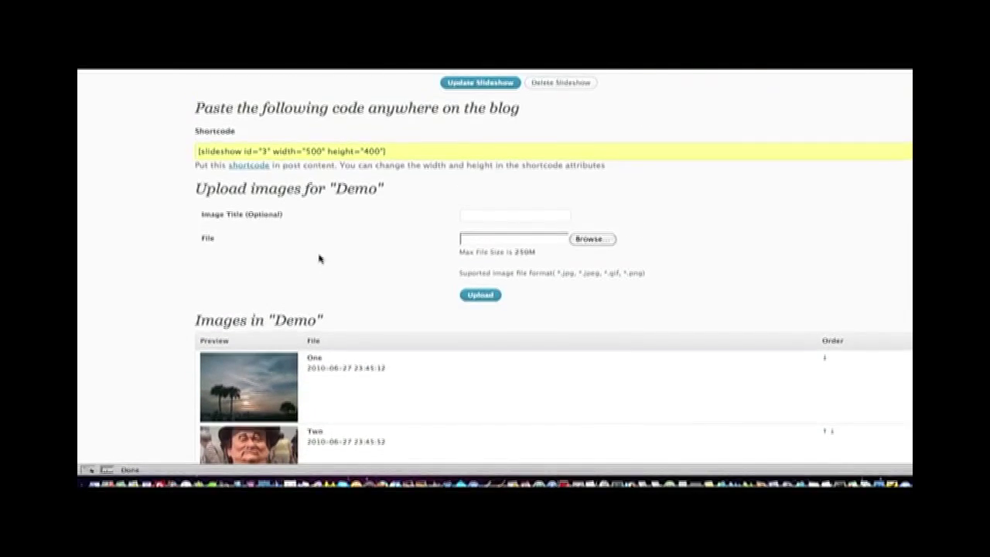
- Try entering a description and contact text for the Demo album, and save the slide order
{"action": "scroll", "coordinate": [318, 272], "scroll_direction": "up", "scroll_amount": 10}
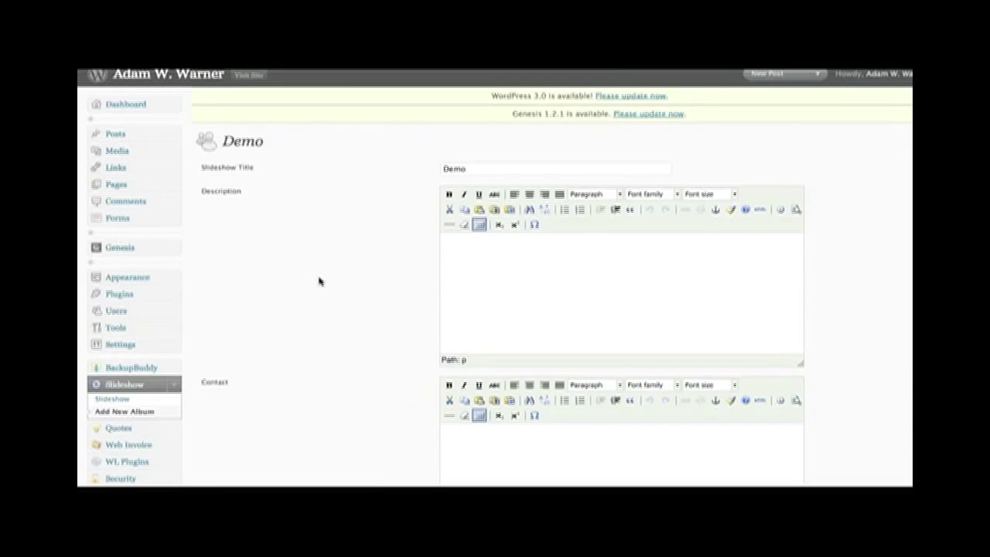
{"action": "left_click", "coordinate": [563, 286]}
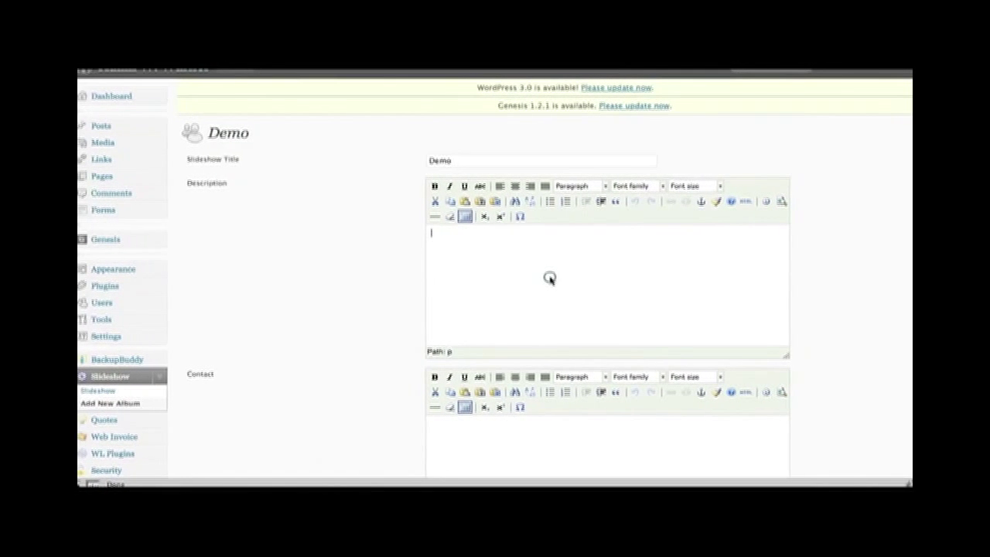
{"action": "type", "text": "This is the description"}
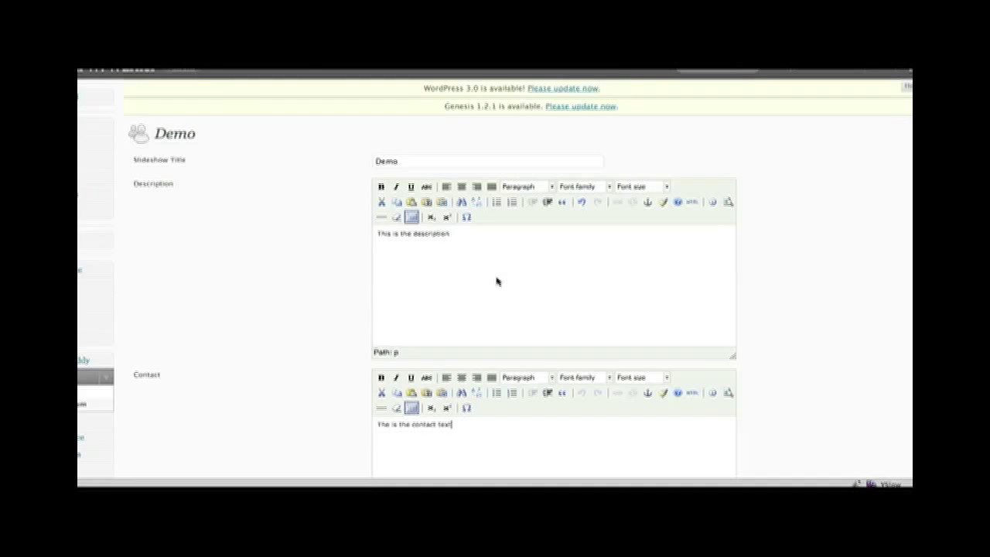
{"action": "left_click_drag", "start_coordinate": [908, 215], "coordinate": [911, 403]}
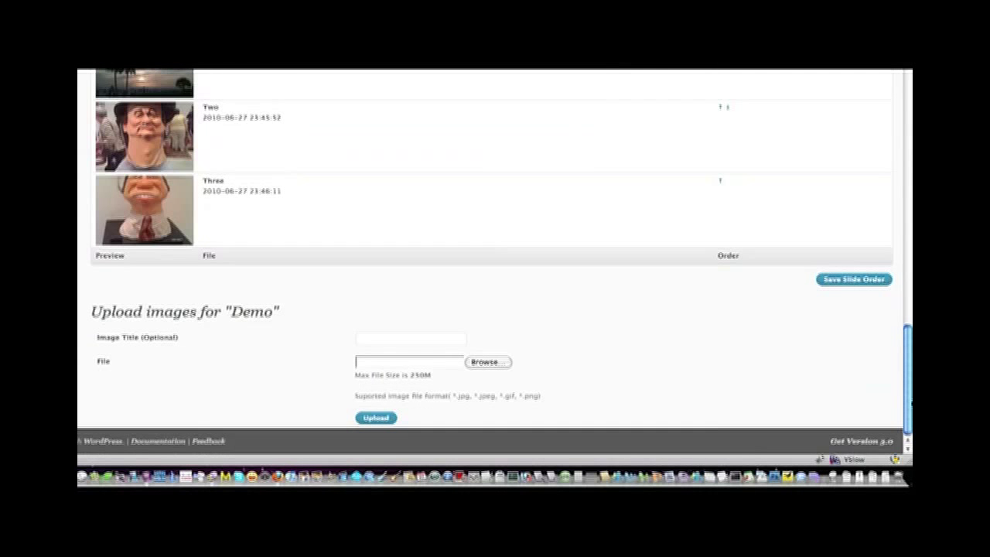
{"action": "left_click", "coordinate": [842, 279]}
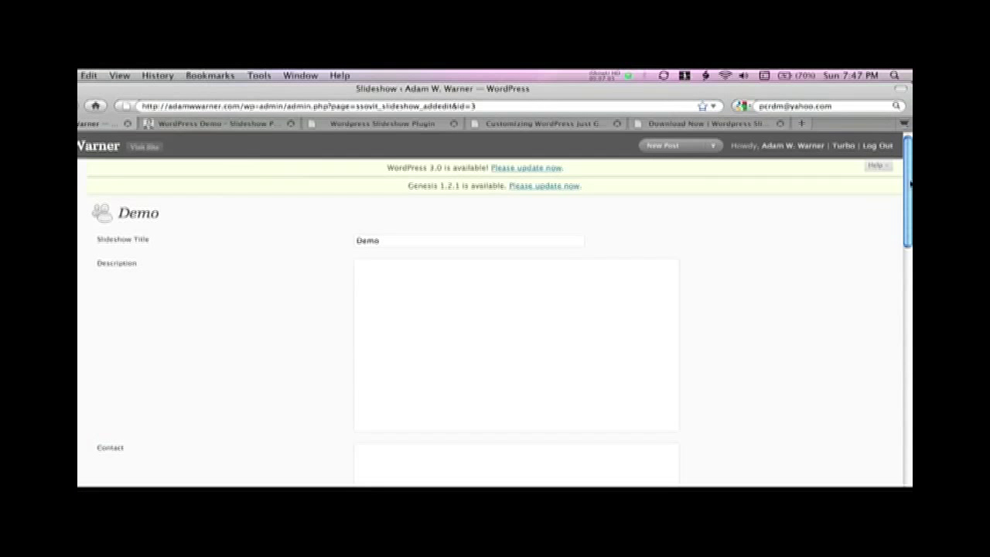
- Enter "This is the description" as the Demo album's description and "This is the contact" as its contact text
{"action": "scroll", "coordinate": [910, 183], "scroll_direction": "down", "scroll_amount": 5}
{"action": "left_click", "coordinate": [564, 234]}
{"action": "type", "text": "This is the contact"}
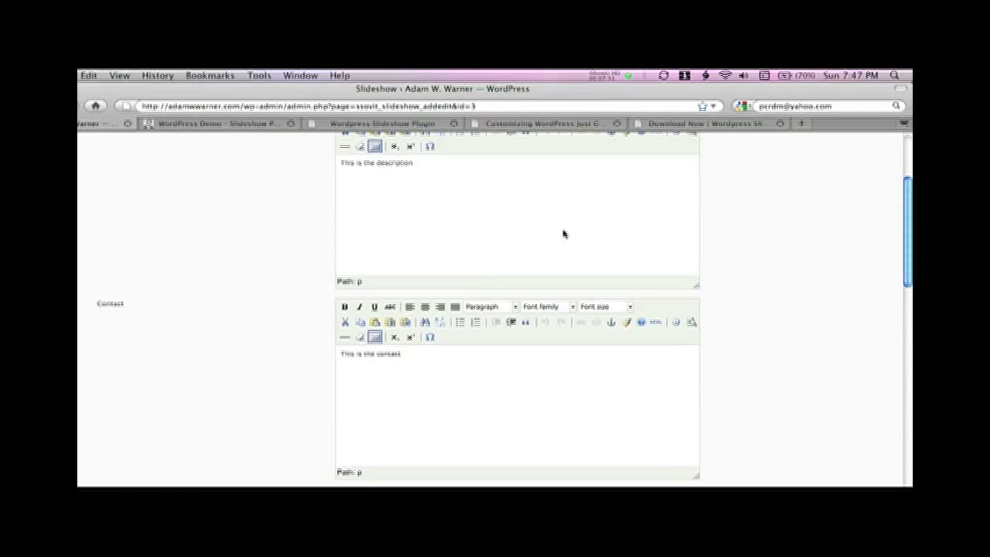
{"action": "scroll", "coordinate": [687, 281], "scroll_direction": "down", "scroll_amount": 10}
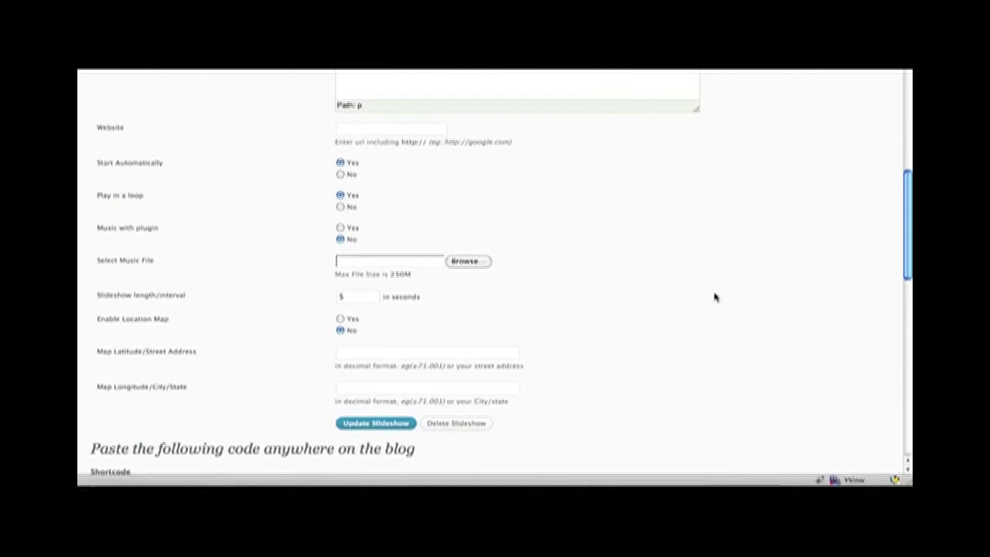
{"action": "left_click", "coordinate": [398, 129]}
{"action": "type", "text": "http://example.com"}
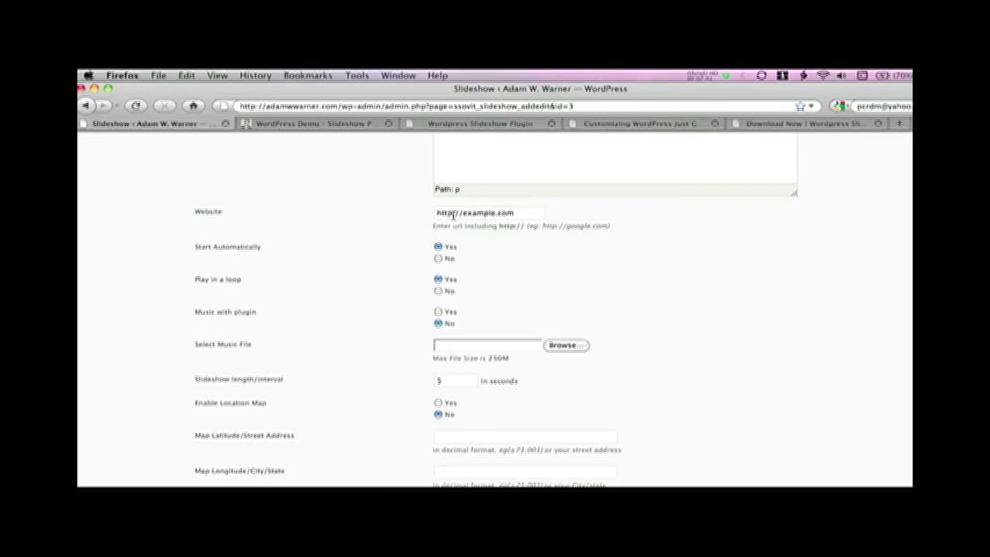
{"action": "scroll", "coordinate": [381, 287], "scroll_direction": "down", "scroll_amount": 3}
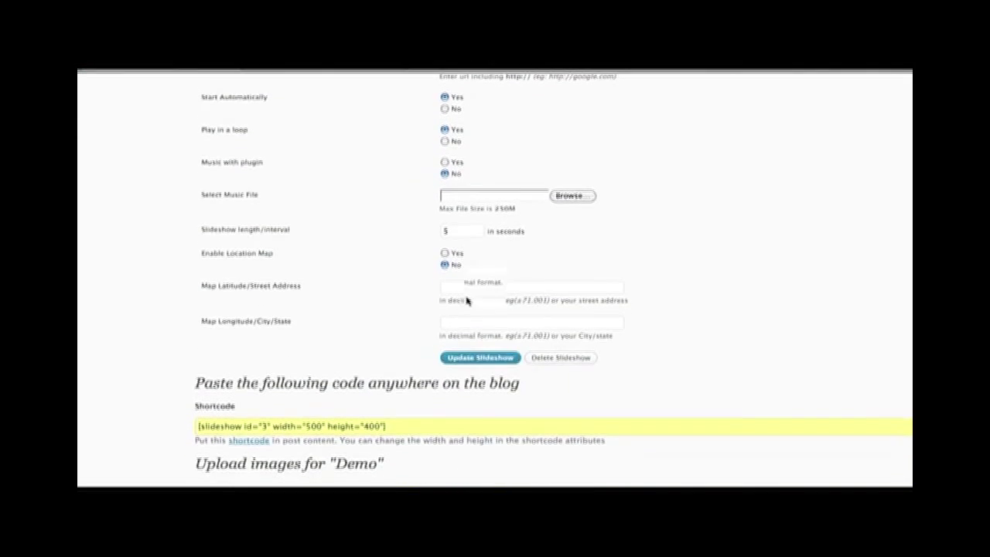
{"action": "left_click", "coordinate": [475, 272]}
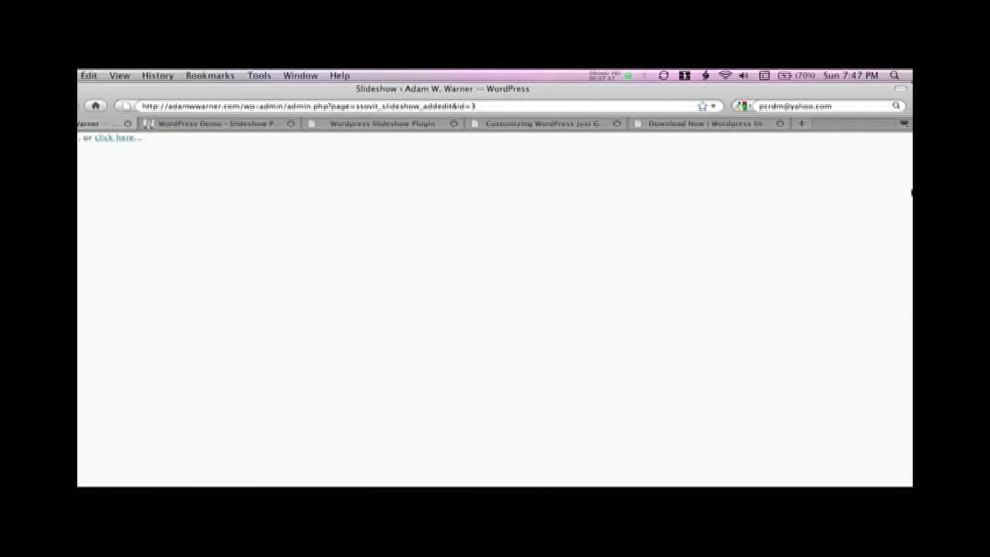
{"action": "left_click_drag", "start_coordinate": [910, 190], "coordinate": [912, 151]}
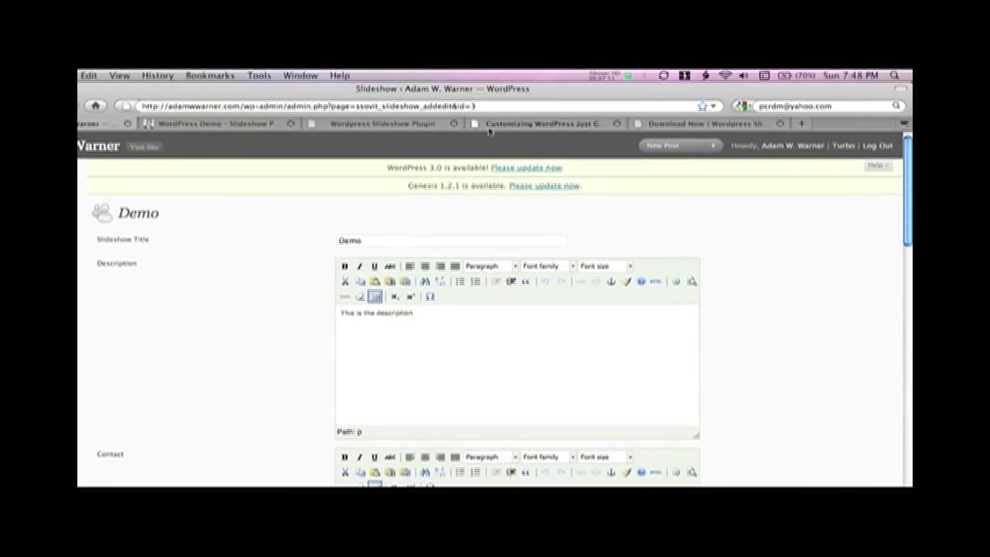
- Insert the shortcode [slideshow id="3" width="500" height="400"] into the "WordPress Demo – Slideshow Plugin" page and update the page
{"action": "left_click", "coordinate": [189, 124]}
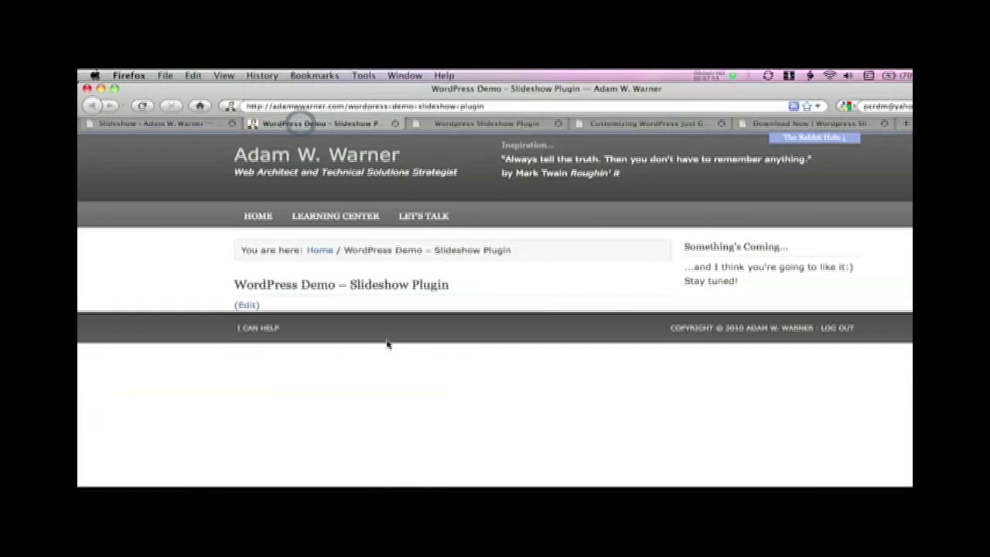
{"action": "left_click", "coordinate": [247, 305]}
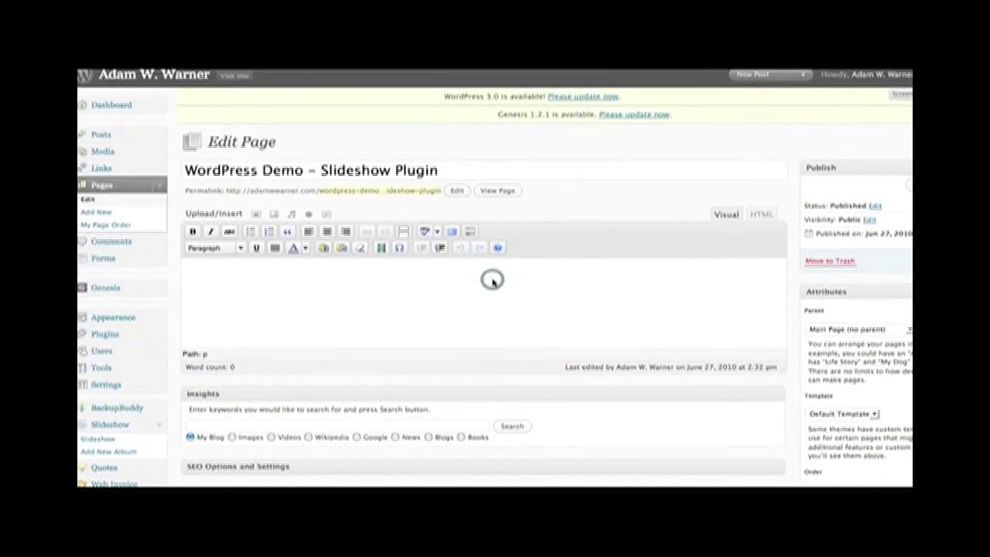
{"action": "type", "text": "[slideshow id=\"3\" width=\"500\" height=\"400\"]"}
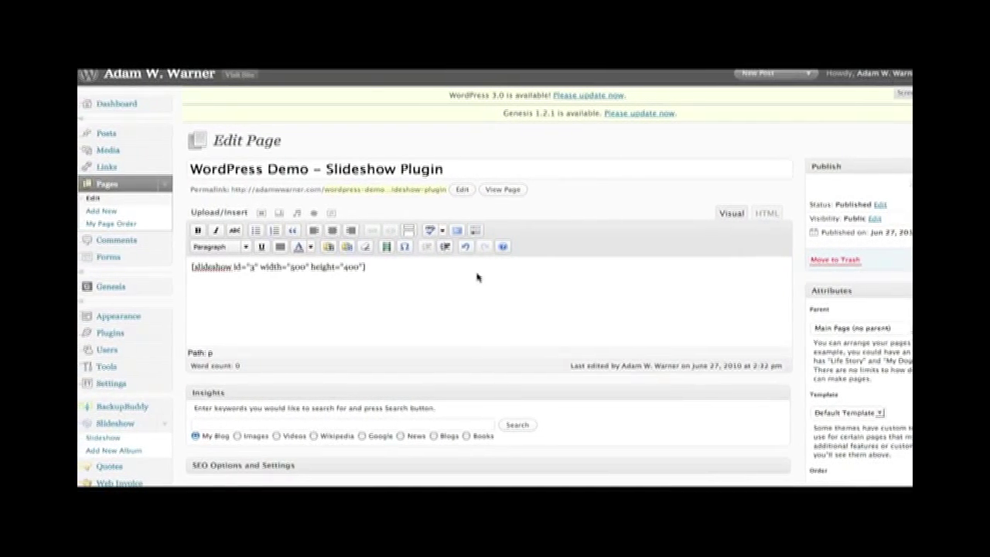
{"action": "left_click", "coordinate": [856, 274]}
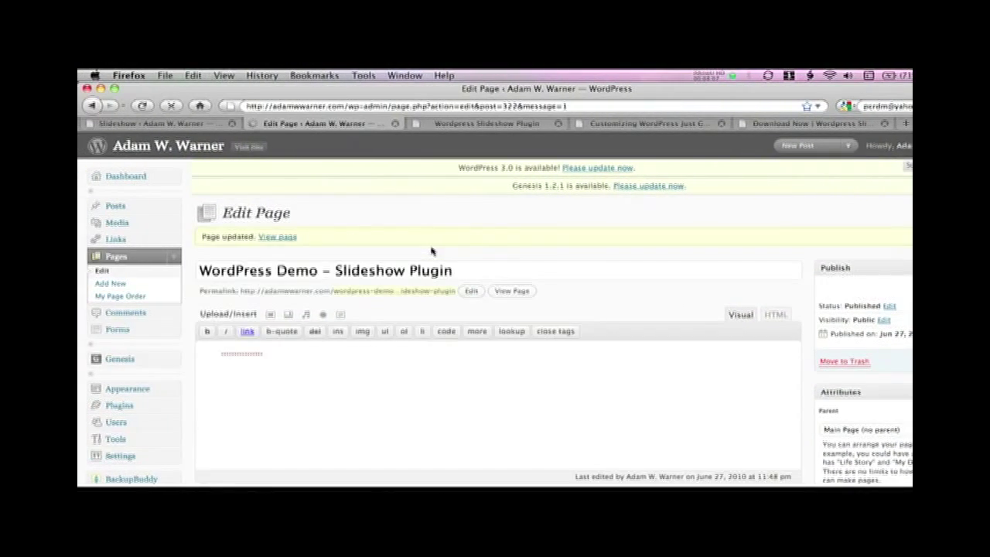
- View the updated page and watch the embedded Demo slideshow play through its titled images
{"action": "left_click", "coordinate": [278, 239]}
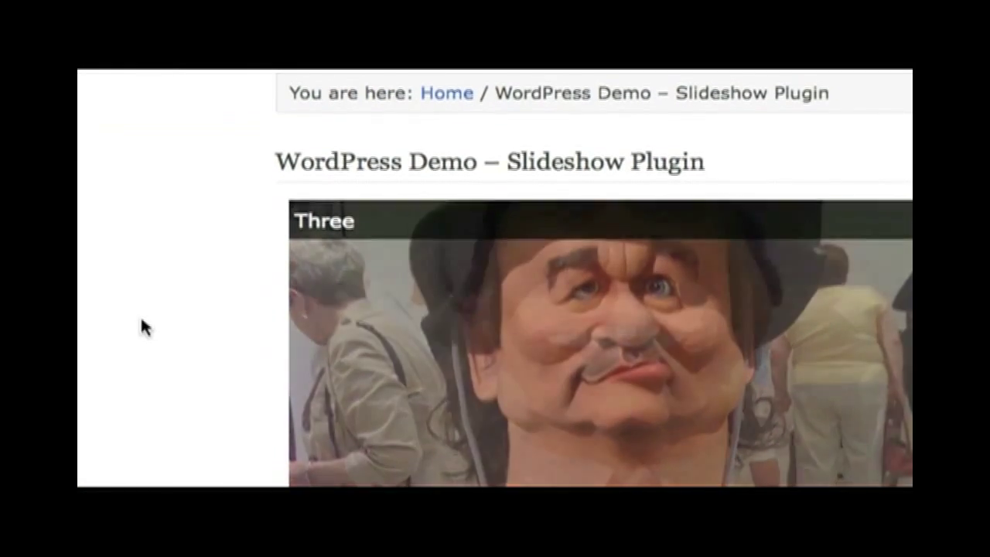
{"action": "scroll", "coordinate": [261, 459], "scroll_direction": "down", "scroll_amount": 3}
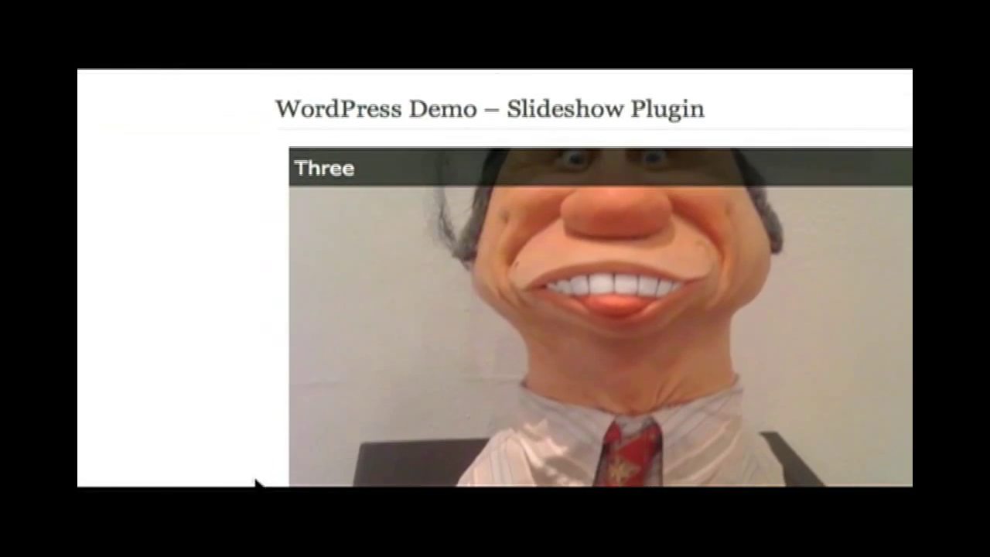
{"action": "scroll", "coordinate": [323, 144], "scroll_direction": "up", "scroll_amount": 1}
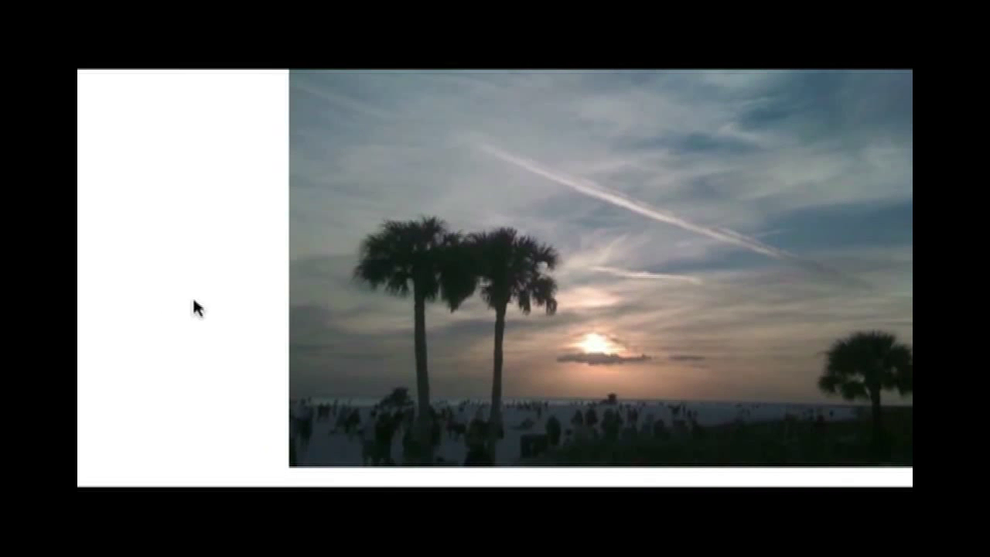
- Display the slideshow's description and contact text, open its website link, and return to the slideshow page
{"action": "mouse_move", "coordinate": [321, 283]}
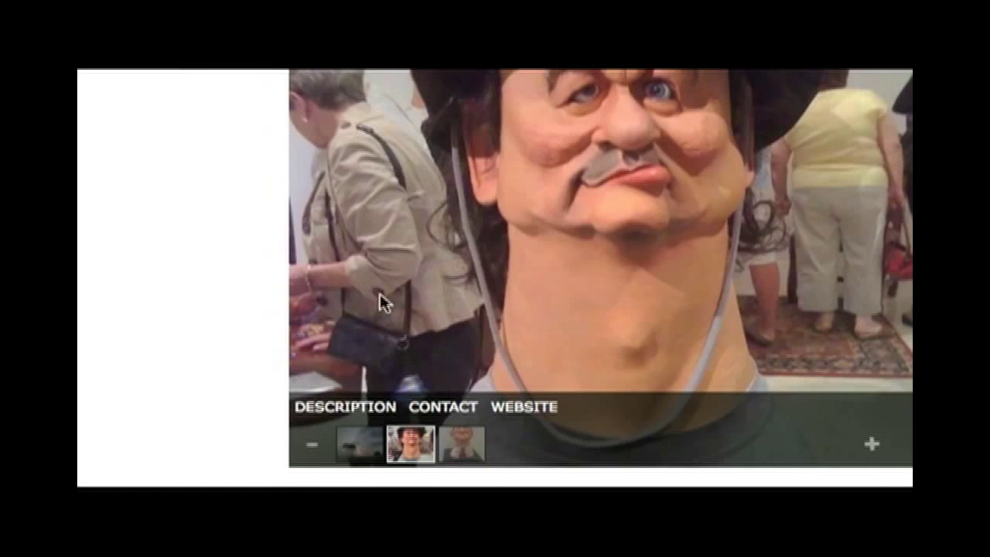
{"action": "left_click", "coordinate": [387, 410]}
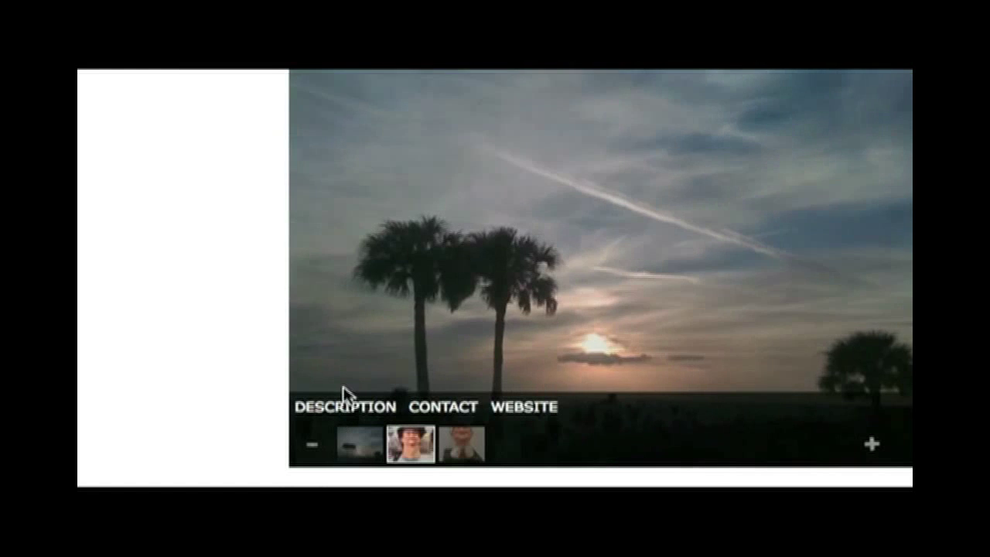
{"action": "left_click", "coordinate": [350, 409]}
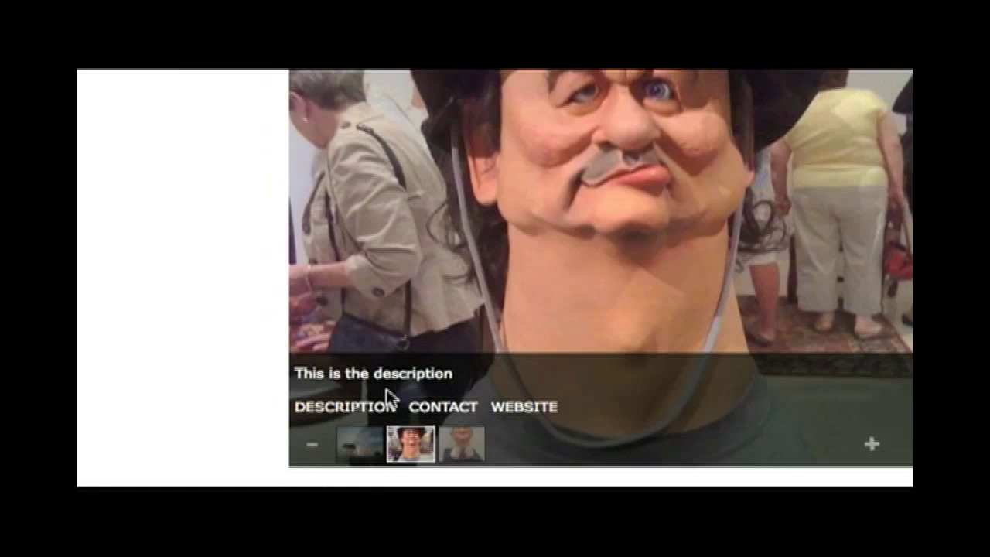
{"action": "left_click", "coordinate": [456, 408]}
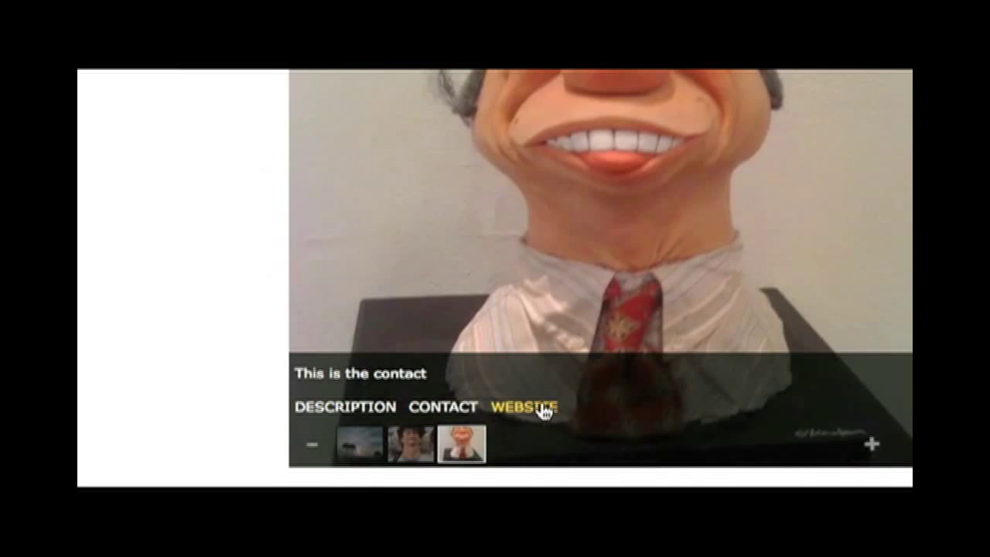
{"action": "left_click", "coordinate": [544, 412]}
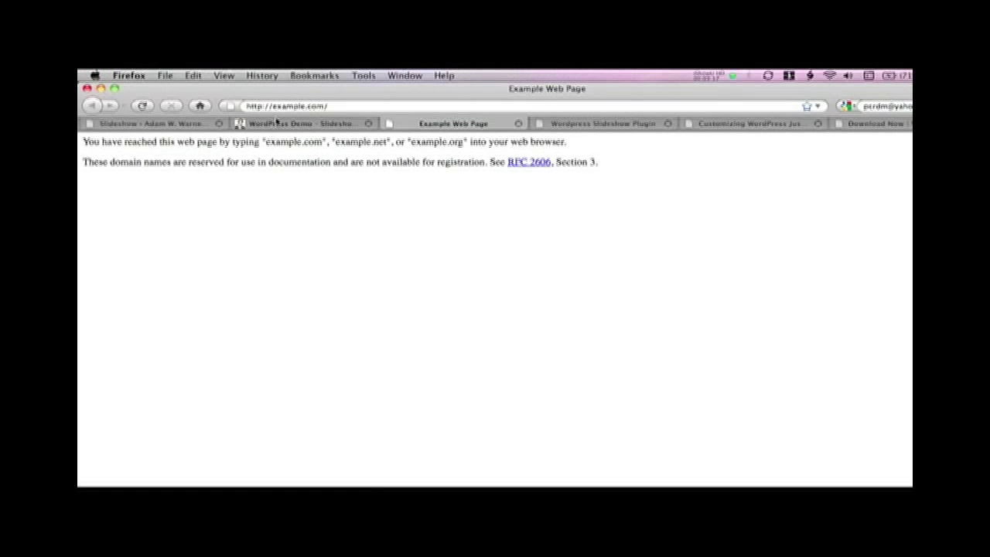
{"action": "left_click", "coordinate": [276, 119]}
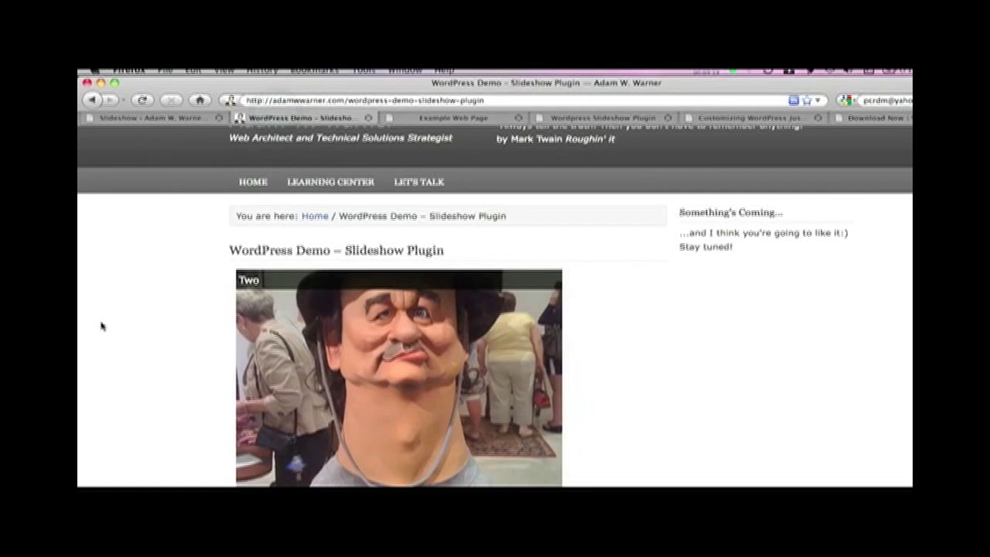
{"action": "mouse_move", "coordinate": [285, 359]}
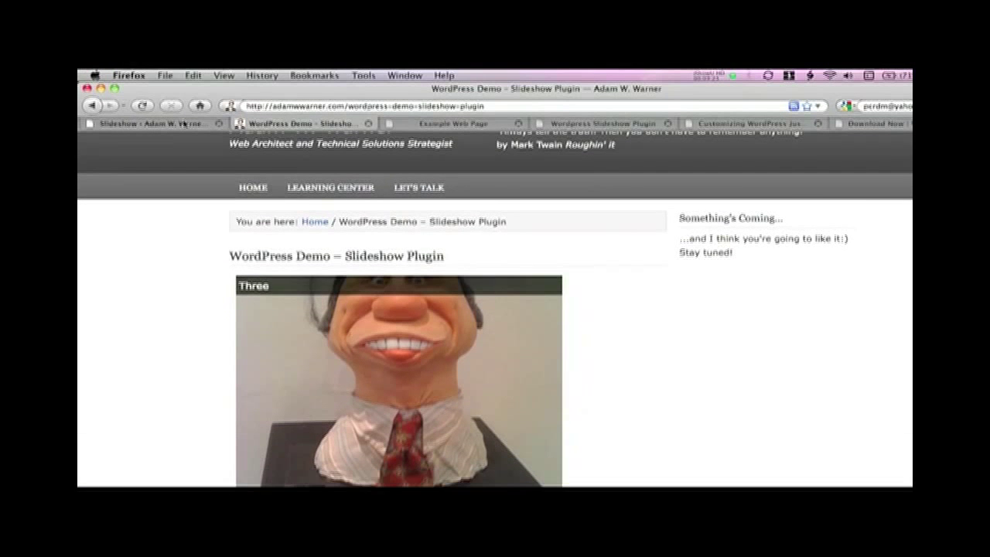
- Review the Demo album's saved settings and its shortcode in the WordPress admin
{"action": "left_click", "coordinate": [183, 123]}
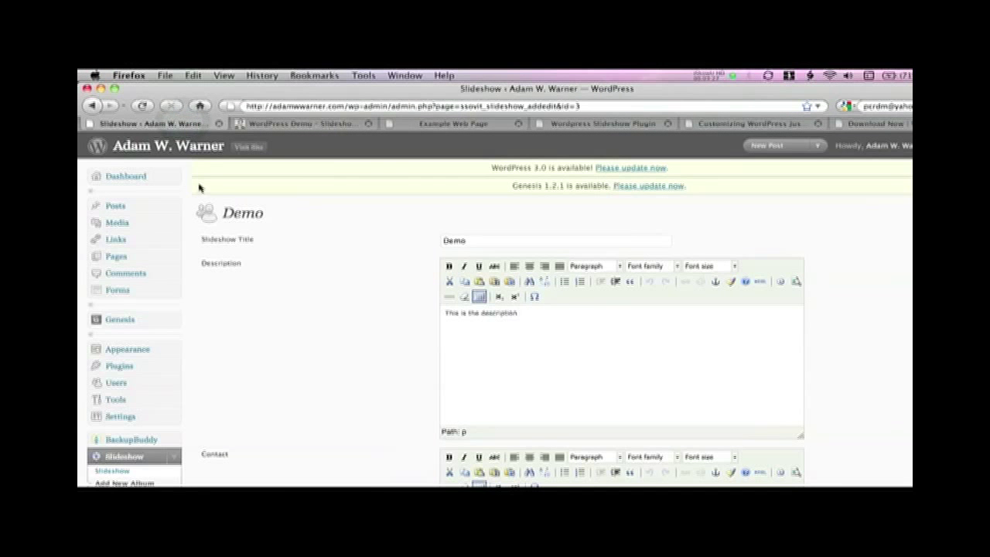
{"action": "scroll", "coordinate": [204, 238], "scroll_direction": "down", "scroll_amount": 15}
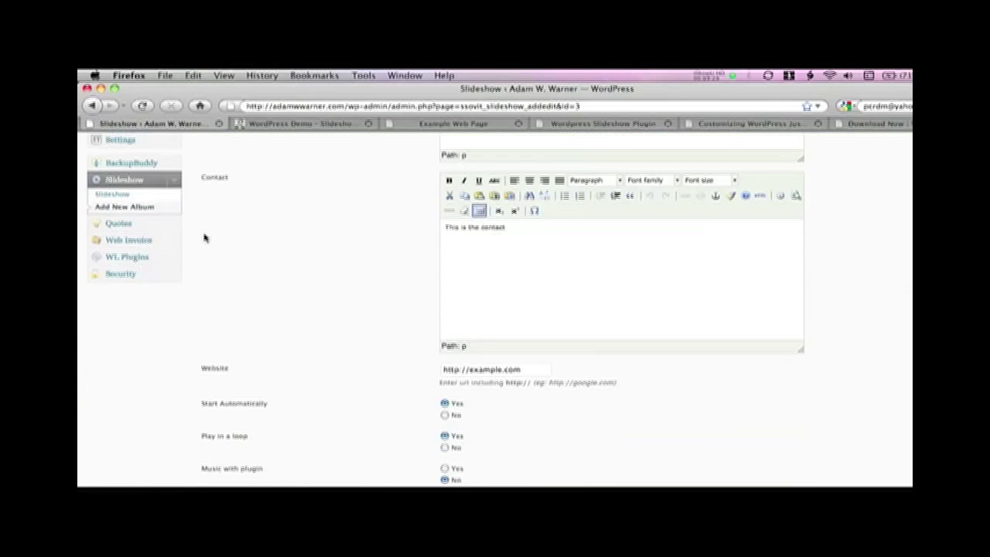
{"action": "scroll", "coordinate": [204, 237], "scroll_direction": "down", "scroll_amount": 2}
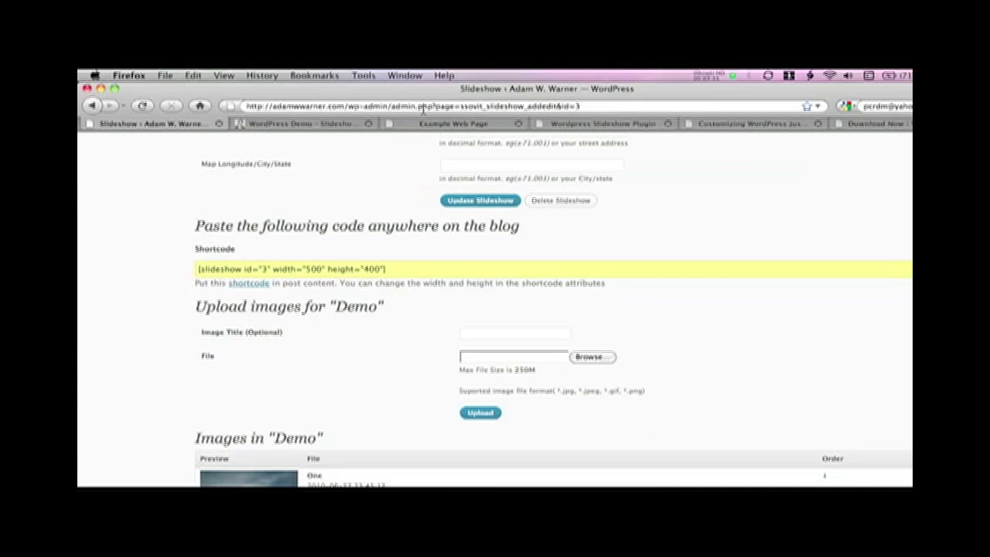
- Reopen the "WordPress Demo – Slideshow Plugin" page for editing and set the shortcode's width to 640
{"action": "left_click", "coordinate": [342, 124]}
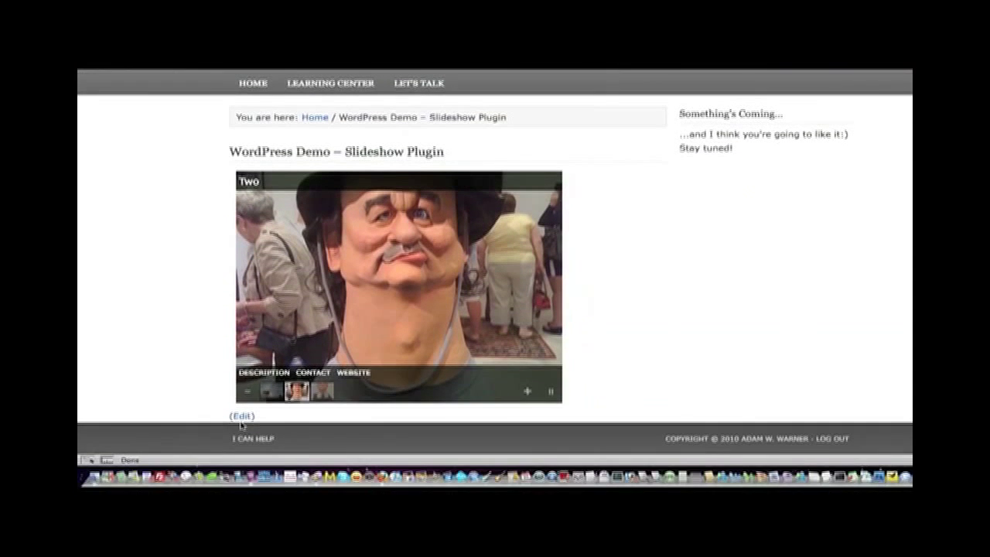
{"action": "left_click", "coordinate": [243, 416]}
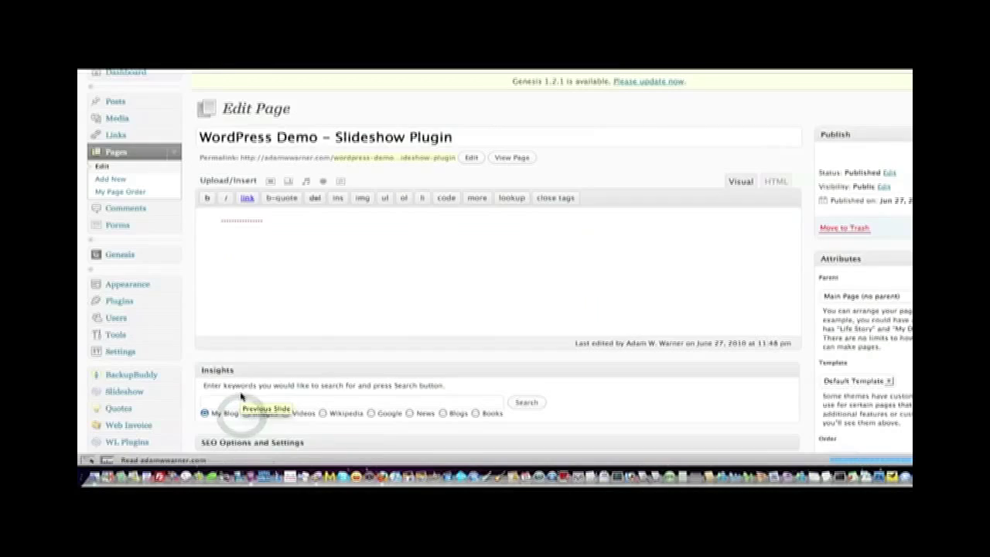
{"action": "scroll", "coordinate": [244, 387], "scroll_direction": "down", "scroll_amount": 3}
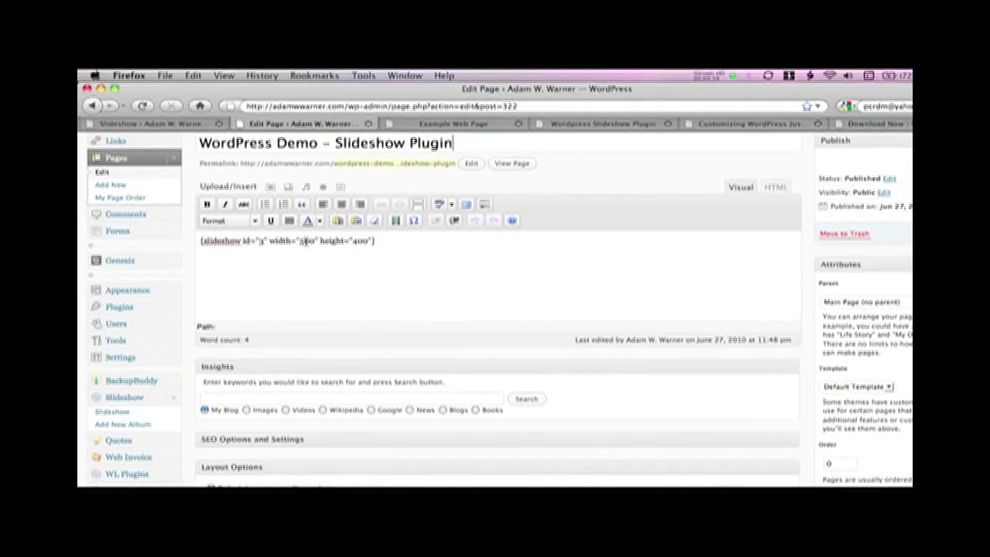
{"action": "left_click", "coordinate": [302, 242]}
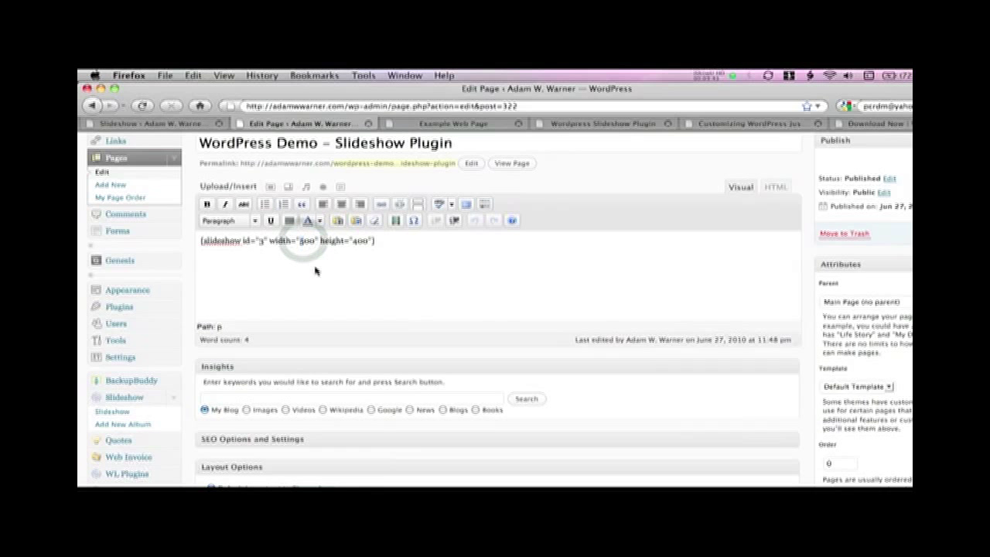
{"action": "type", "text": "5"}
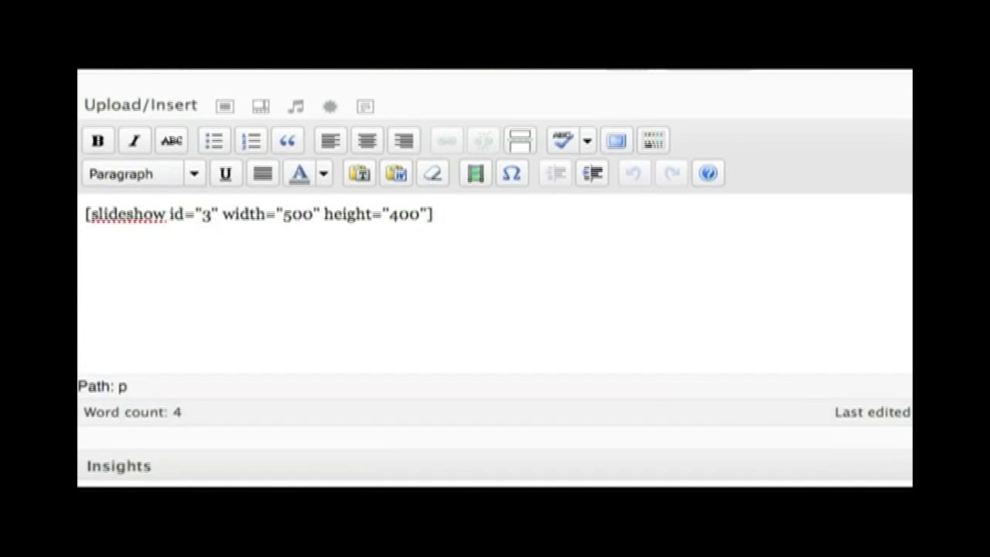
{"action": "key", "text": "shift+Left"}
{"action": "key", "text": "shift+Left"}
{"action": "key", "text": "shift+Left"}
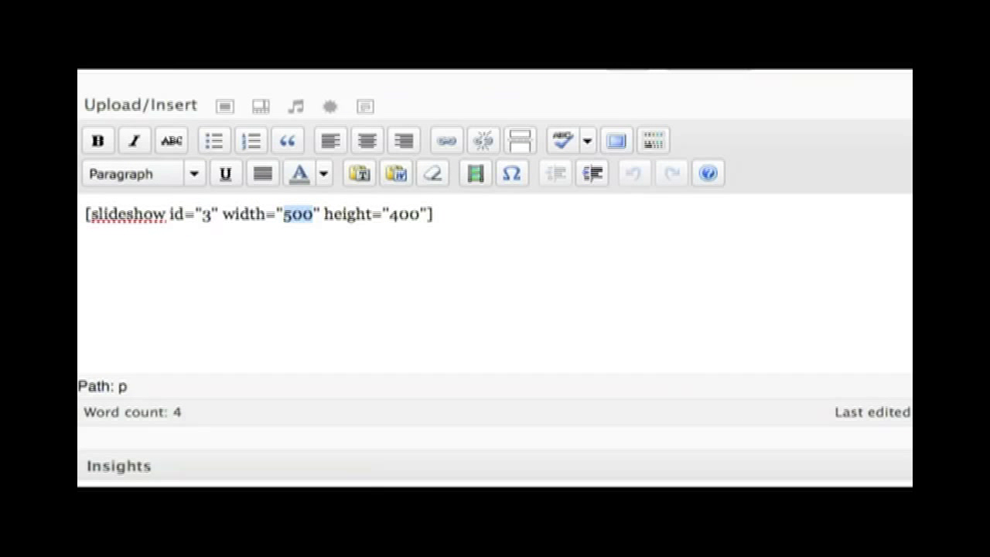
{"action": "type", "text": "640"}
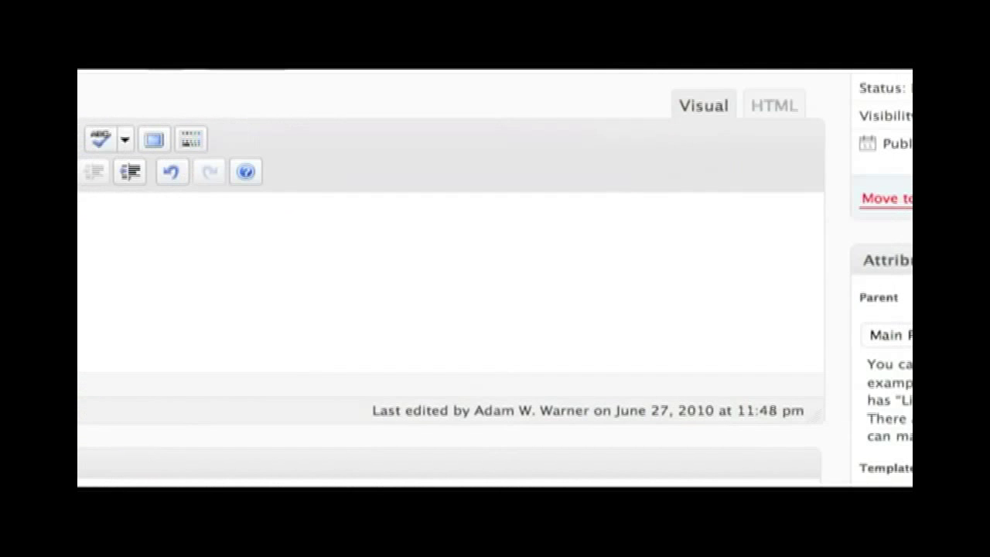
- Save the page with the new shortcode width and view the resized slideshow on the published page
{"action": "left_click", "coordinate": [880, 200]}
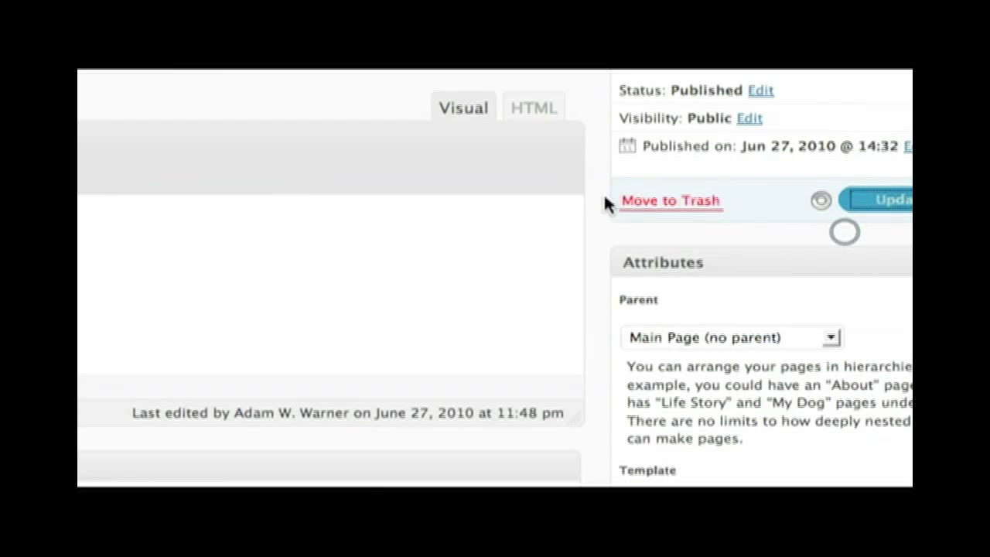
{"action": "key", "text": "super+Tab"}
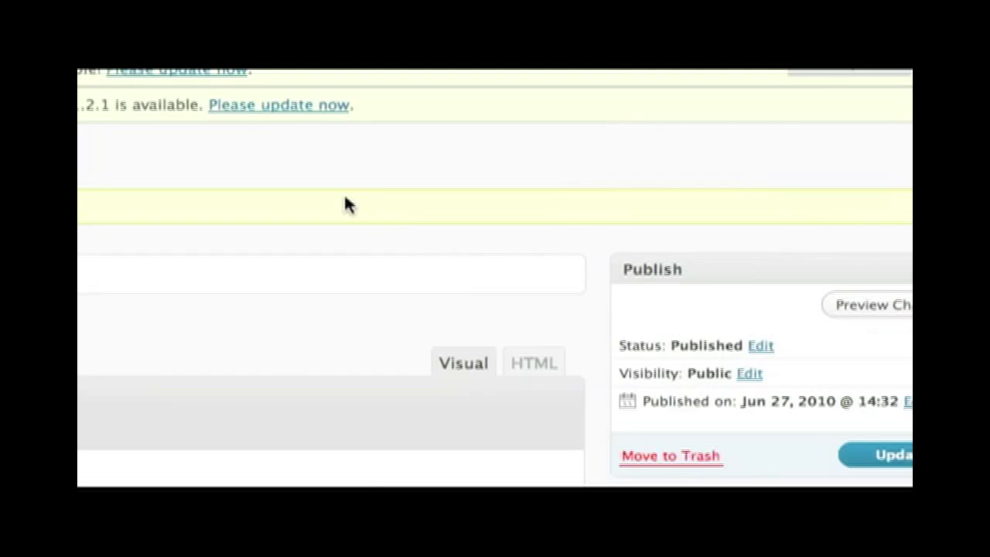
{"action": "left_click", "coordinate": [196, 216]}
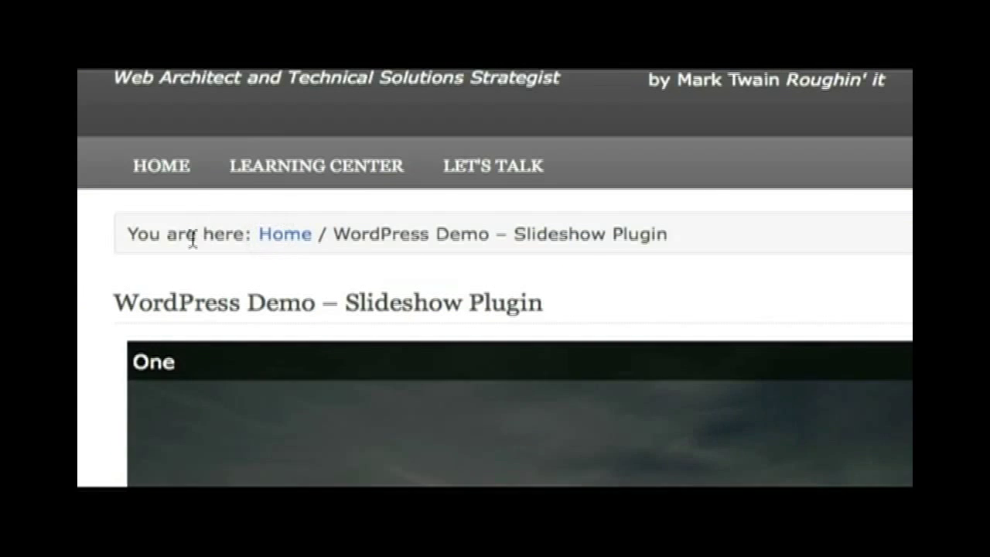
{"action": "scroll", "coordinate": [130, 375], "scroll_direction": "down", "scroll_amount": 2}
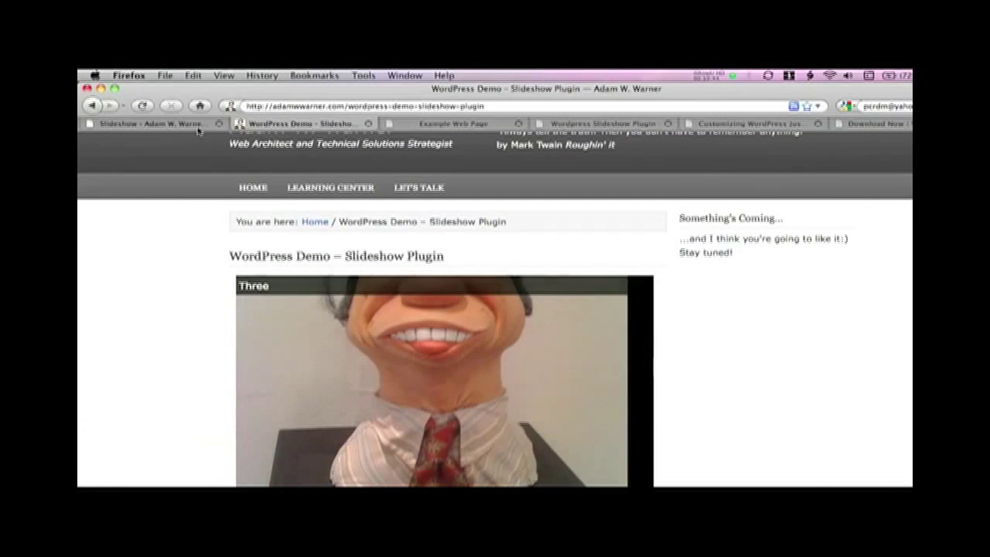
- Return to the WordPress admin, open the Demo album from the slideshow list for editing, and show its image upload section
{"action": "left_click", "coordinate": [197, 127]}
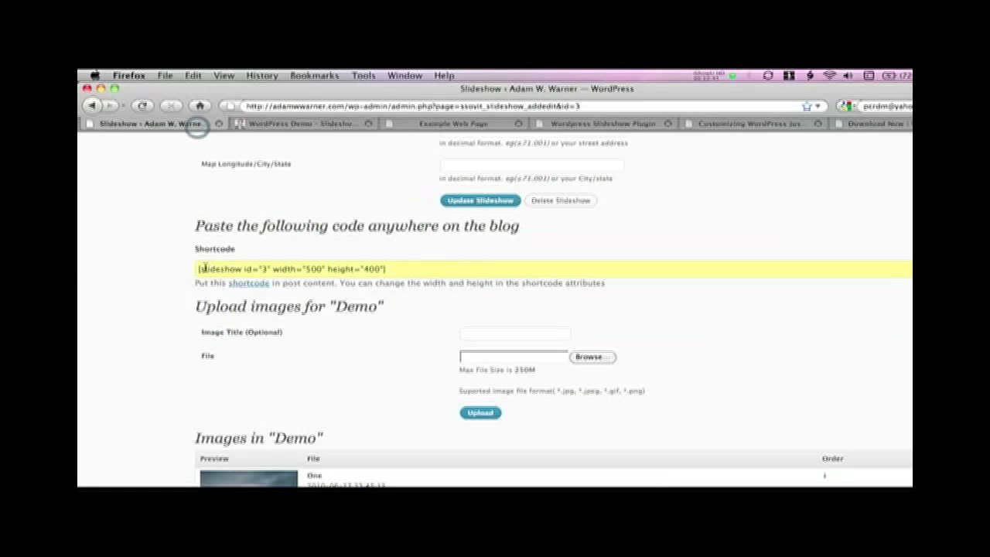
{"action": "scroll", "coordinate": [77, 277], "scroll_direction": "up", "scroll_amount": 15}
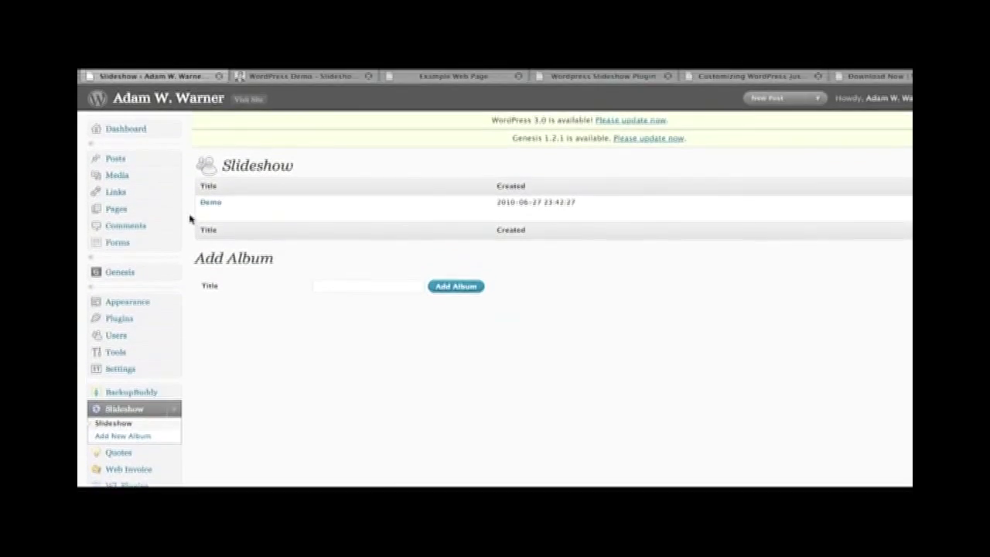
{"action": "mouse_move", "coordinate": [213, 182]}
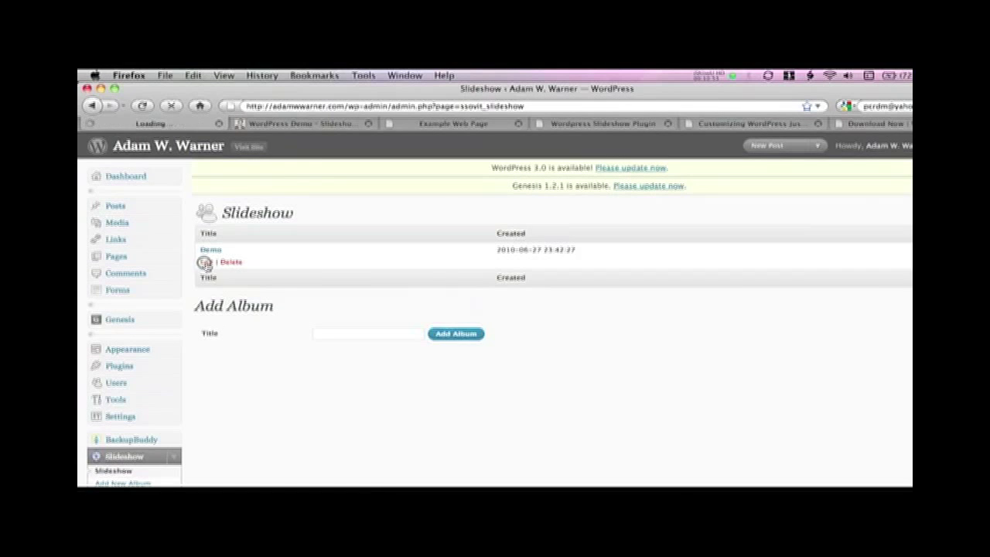
{"action": "left_click", "coordinate": [204, 263]}
{"action": "left_click_drag", "start_coordinate": [908, 180], "coordinate": [909, 484]}
{"action": "left_click_drag", "start_coordinate": [910, 331], "coordinate": [910, 307]}
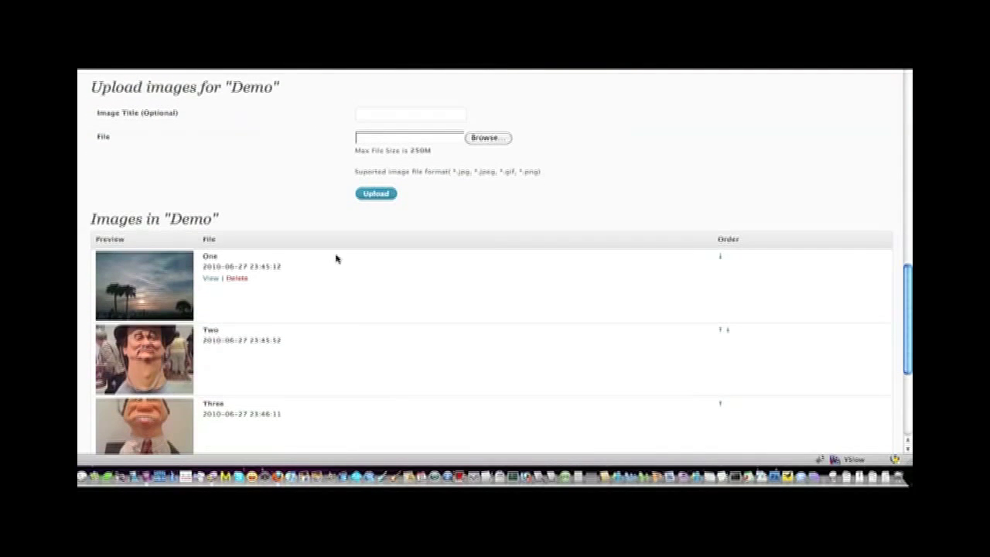
- Title a new Demo image "Four" and preview IMG_0007.jpg, IMG_0016.jpg and IMG_0021.jpg in the file chooser, checking the last one's dimensions
{"action": "left_click", "coordinate": [395, 115]}
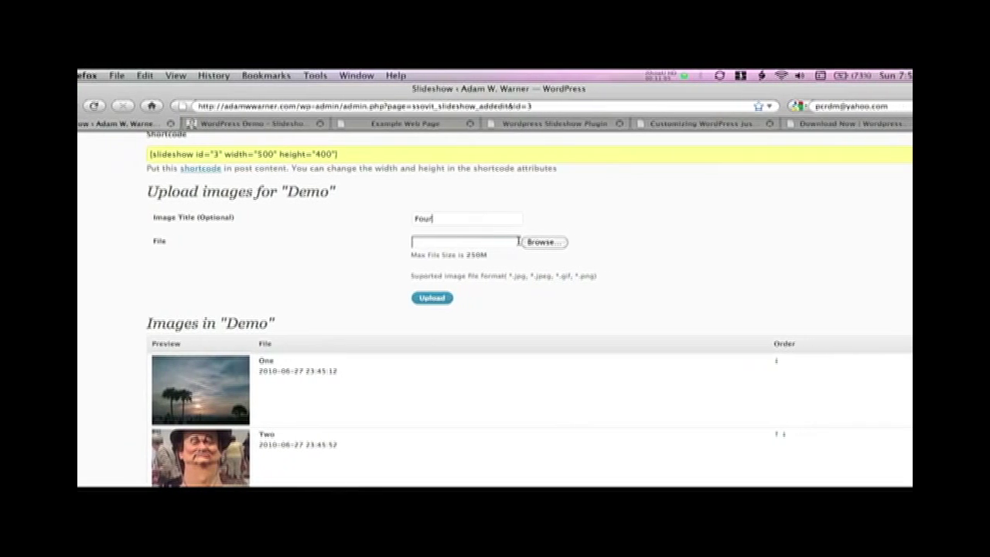
{"action": "left_click", "coordinate": [588, 242]}
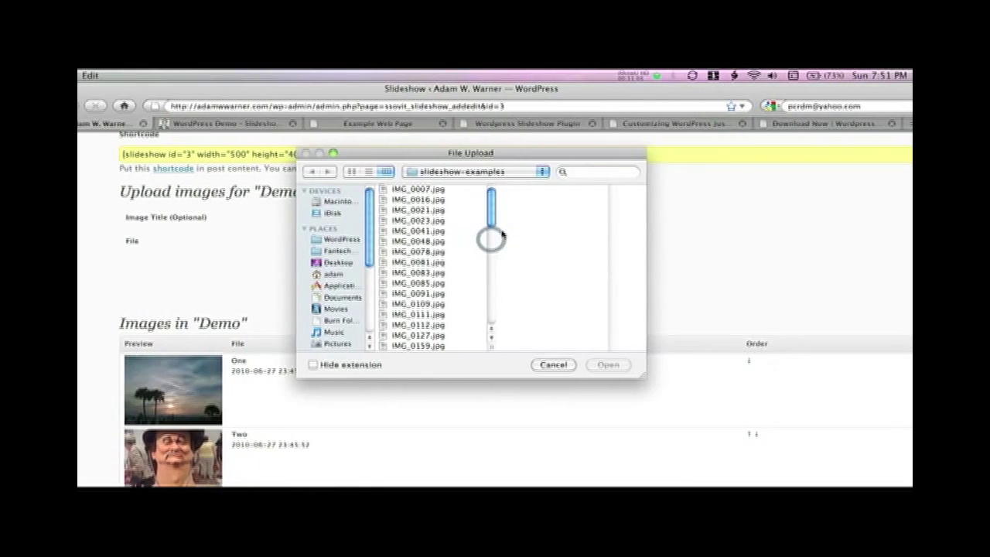
{"action": "left_click", "coordinate": [442, 191]}
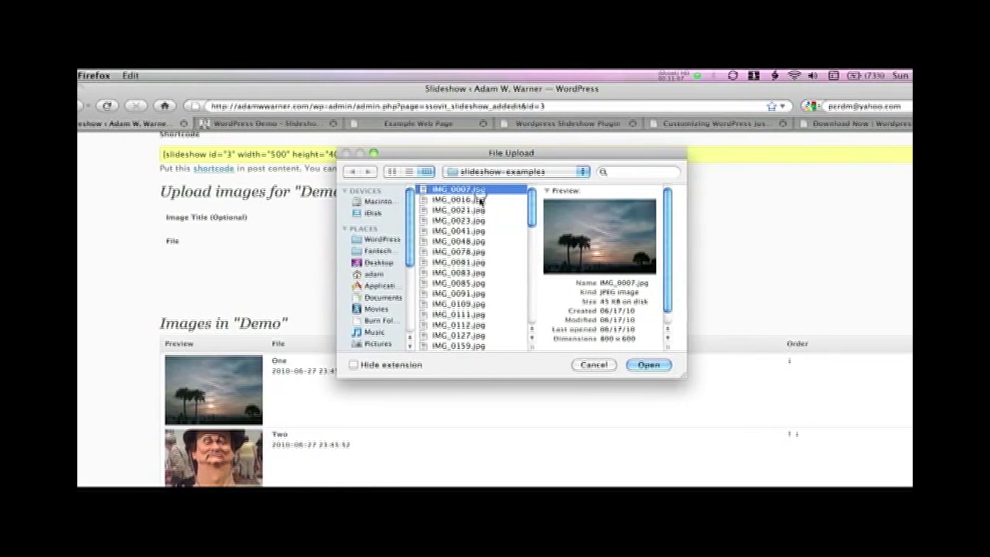
{"action": "left_click", "coordinate": [439, 200]}
{"action": "left_click", "coordinate": [437, 211]}
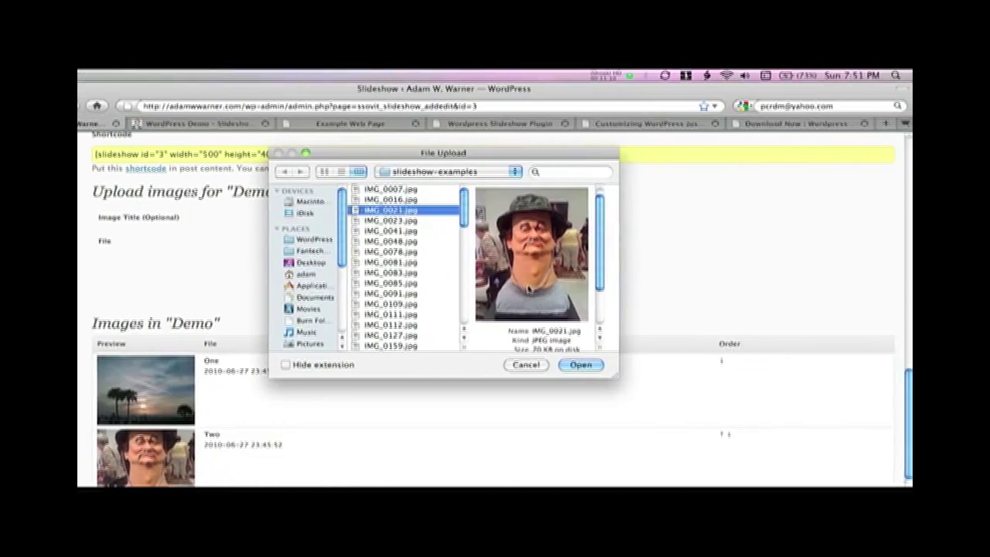
{"action": "scroll", "coordinate": [528, 289], "scroll_direction": "down", "scroll_amount": 3}
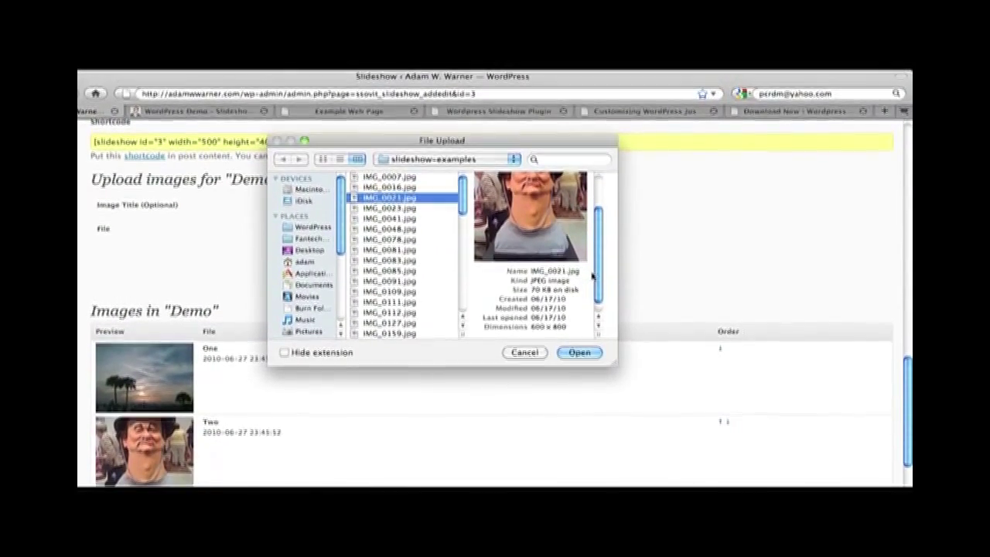
{"action": "left_click_drag", "start_coordinate": [597, 274], "coordinate": [601, 251]}
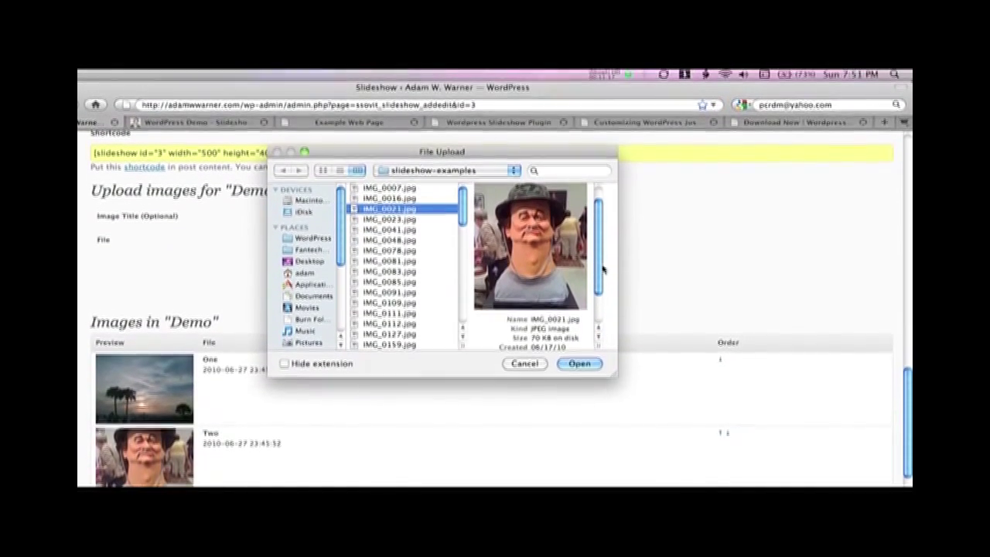
- Preview more slideshow-examples images, including IMG_0016.jpg, IMG_0078.jpg and IMG_0091.jpg, to compare their orientation, then cancel the file selection
{"action": "left_click", "coordinate": [410, 220]}
{"action": "key", "text": "Down"}
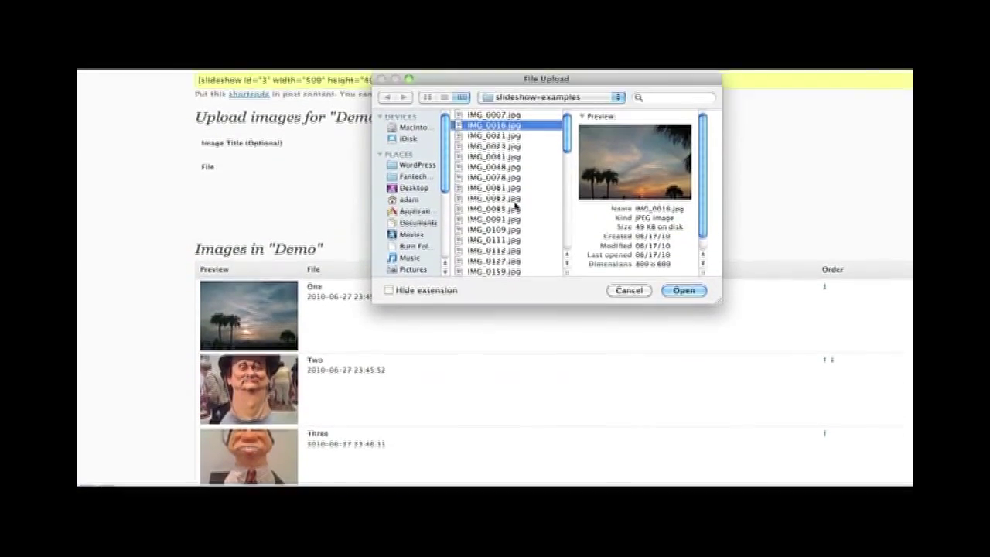
{"action": "left_click", "coordinate": [512, 150]}
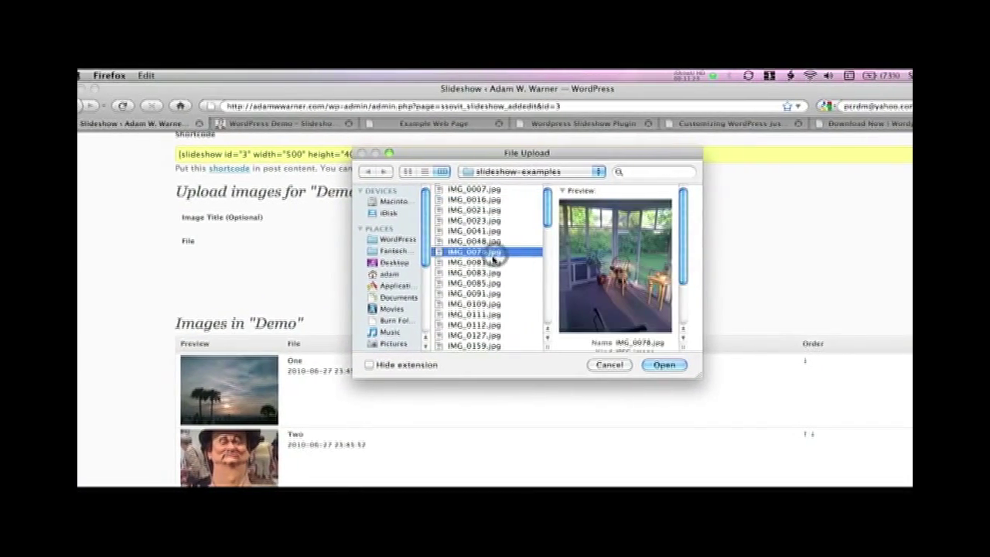
{"action": "left_click", "coordinate": [490, 263]}
{"action": "left_click", "coordinate": [481, 293]}
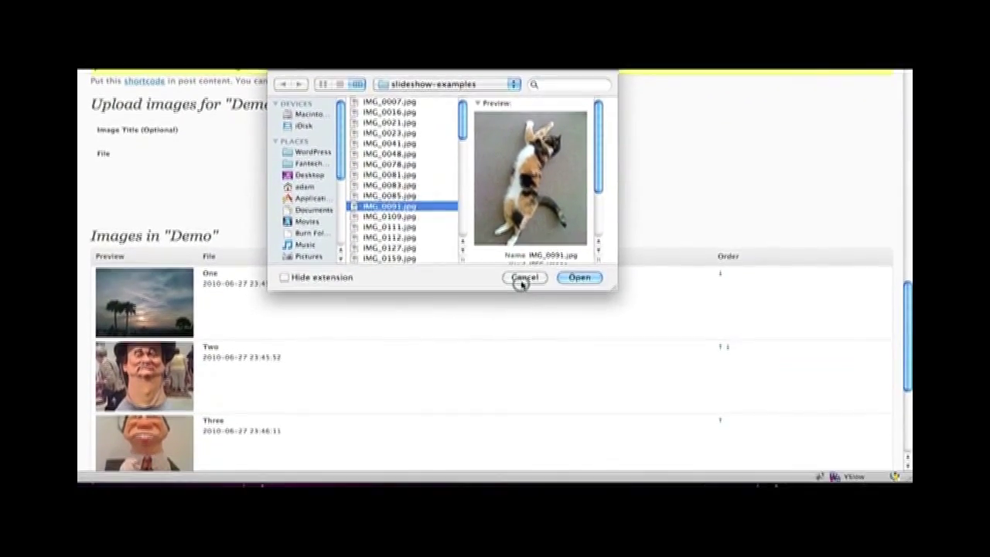
{"action": "left_click", "coordinate": [524, 287]}
- Compare the embedded Demo slideshow with the one on the slideshowplugin.com home page, and return to the Demo page
{"action": "left_click", "coordinate": [325, 125]}
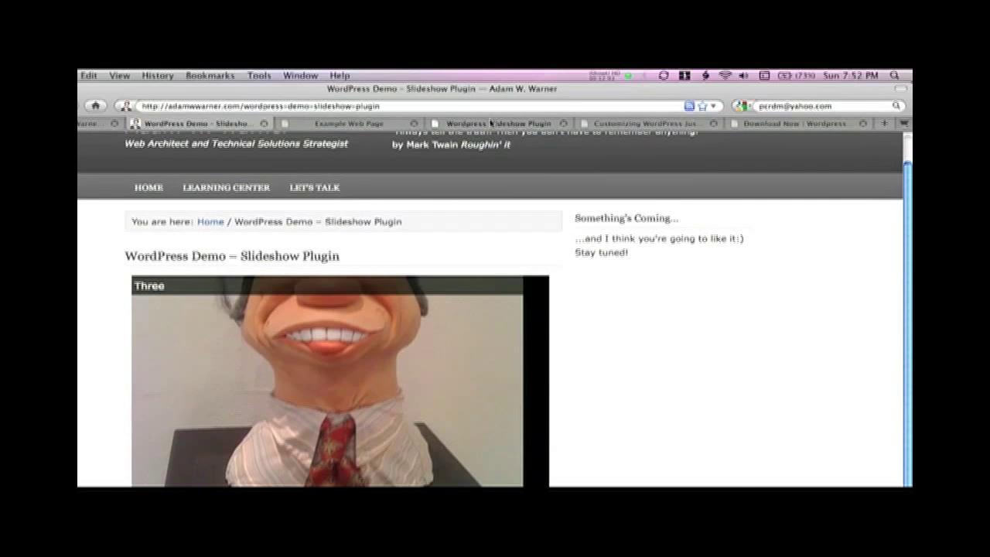
{"action": "left_click", "coordinate": [490, 123]}
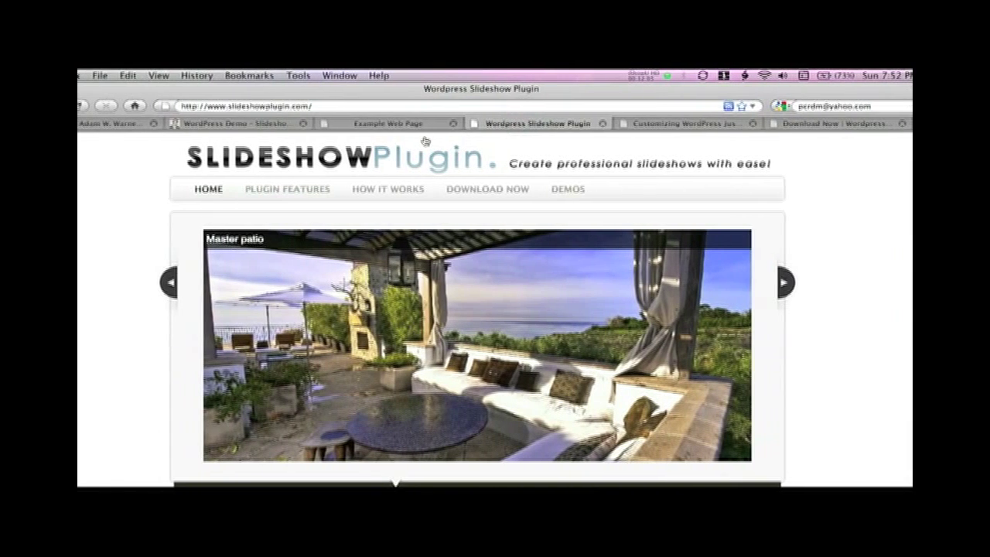
{"action": "left_click", "coordinate": [374, 124]}
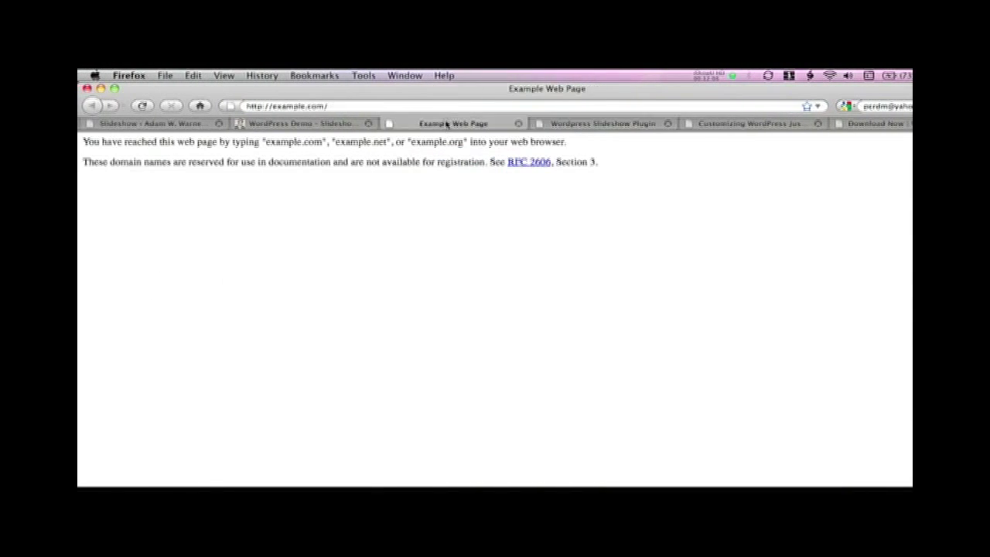
{"action": "left_click", "coordinate": [330, 127]}
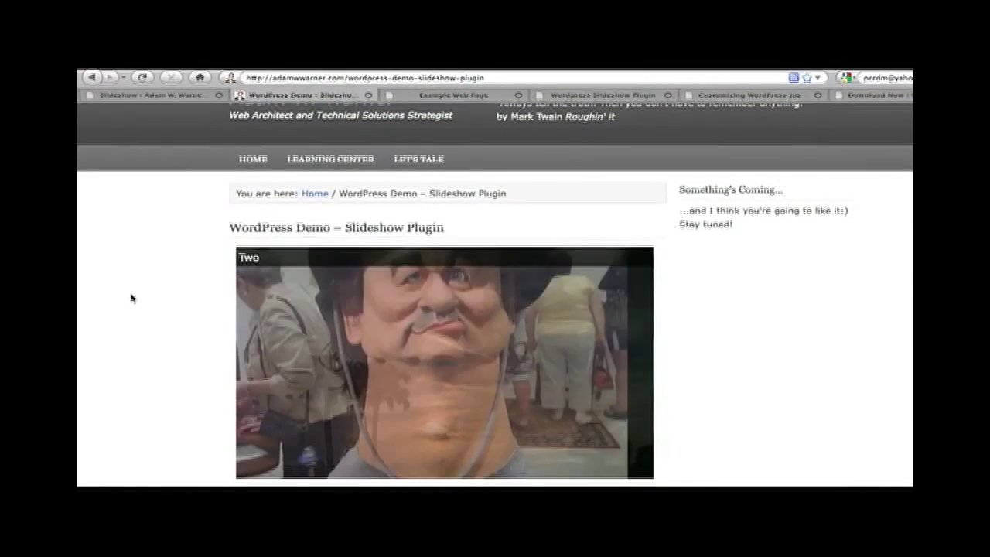